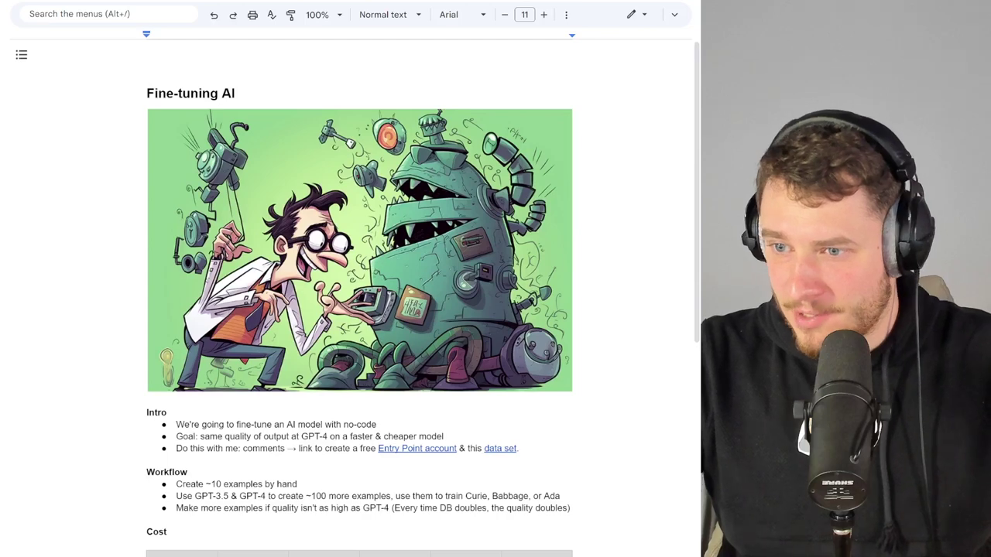
Review the cost comparison table, then point out the Mouthwash and Batteries suggestions in the dataset.
scroll(359, 310, "down", 1)
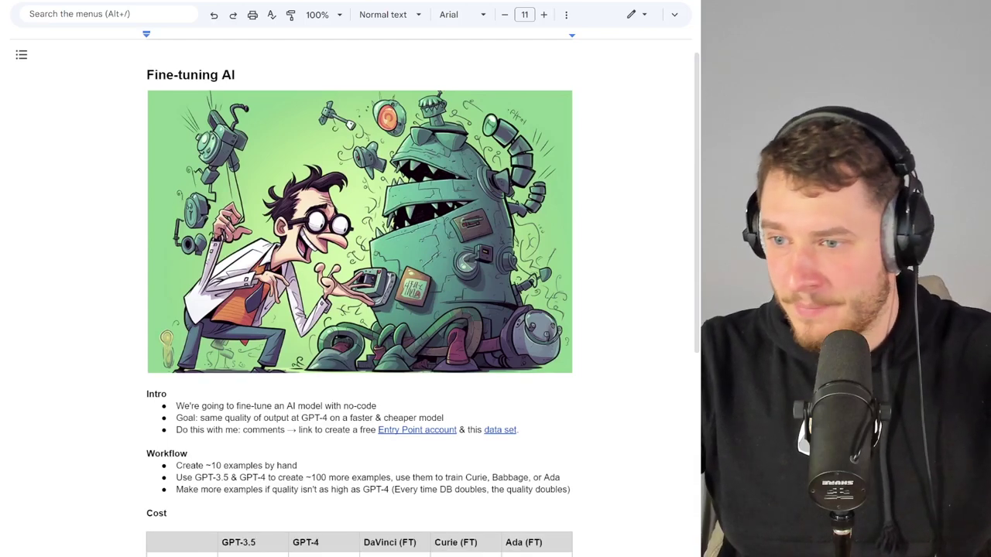
scroll(359, 310, "up", 1)
scroll(360, 294, "down", 3)
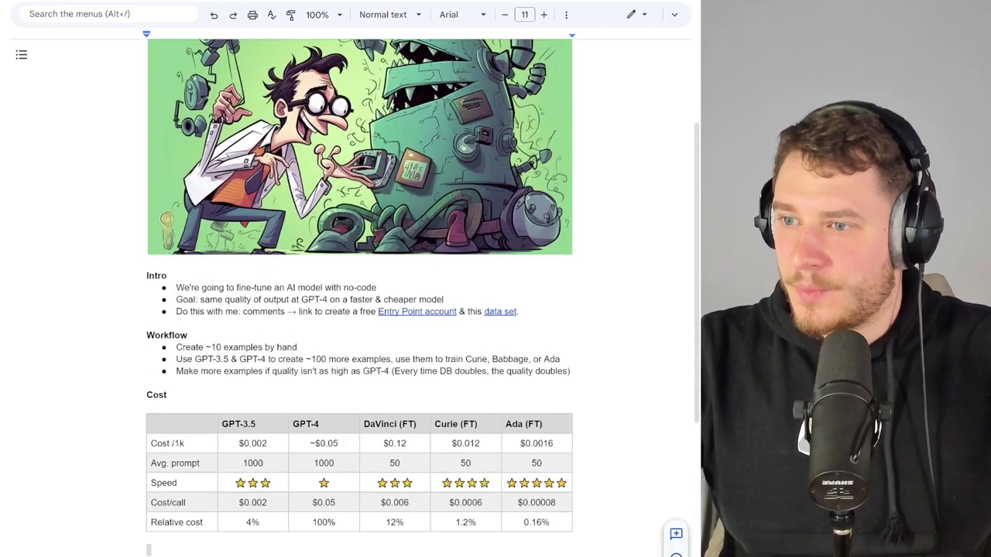
scroll(359, 310, "down", 2)
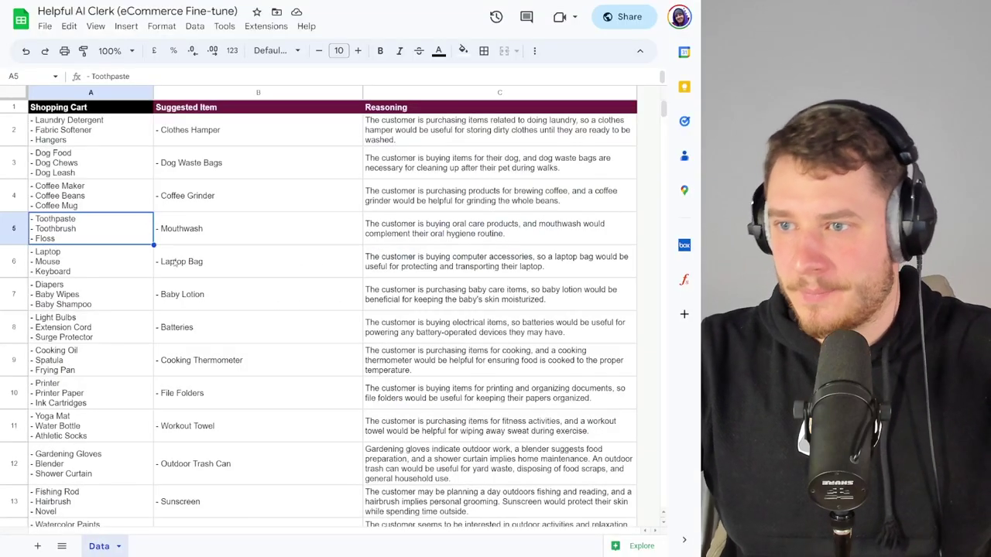
left_click(248, 227)
left_click(248, 329)
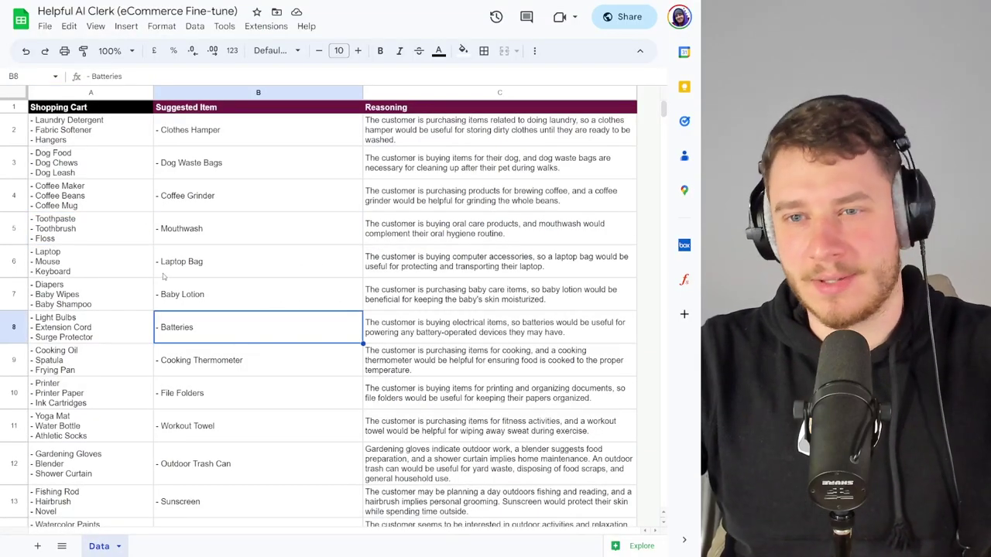
left_click_drag(83, 129, 442, 257)
left_click(443, 257)
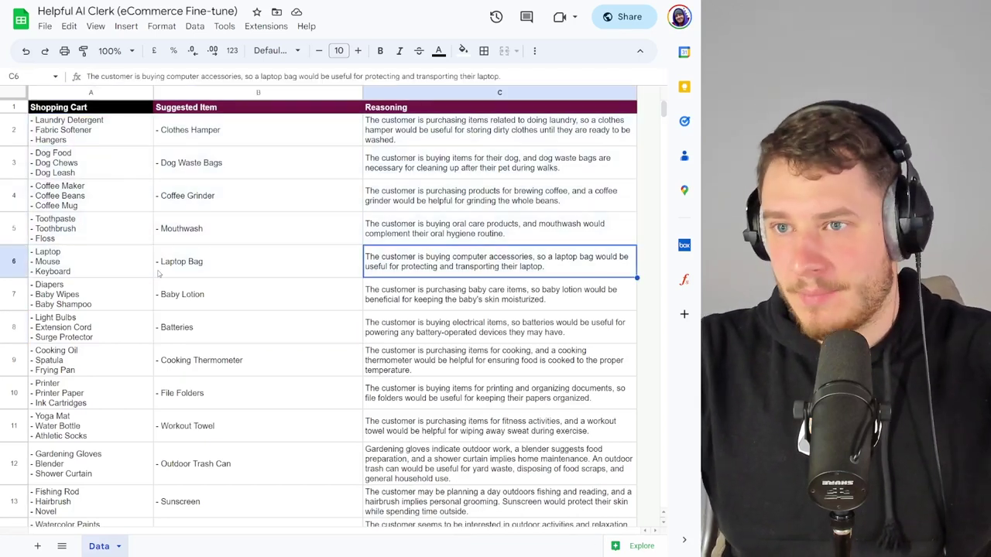
left_click(91, 135)
left_click(90, 169)
left_click(74, 139)
left_click(79, 168)
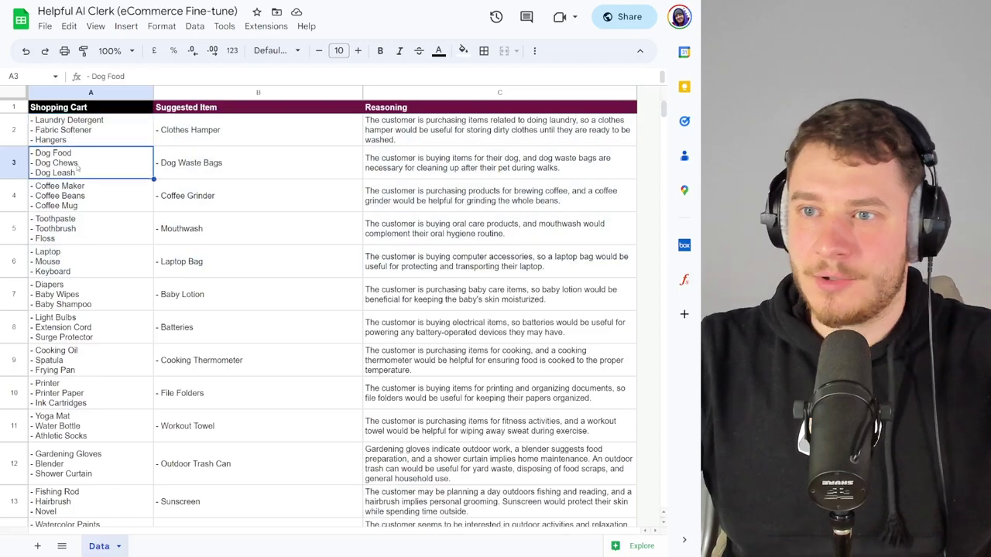
left_click(76, 142)
left_click(74, 173)
left_click(75, 200)
left_click(81, 259)
left_click(63, 139)
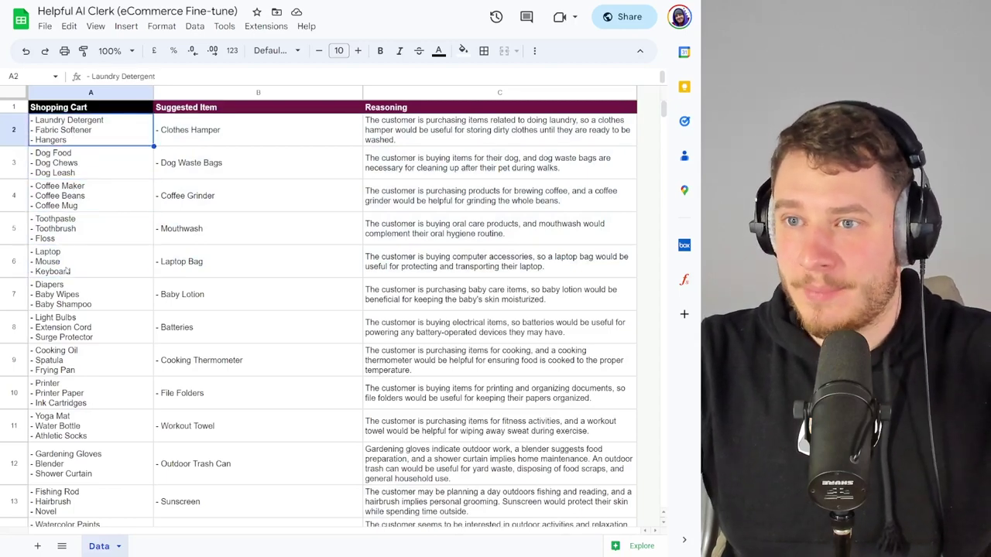
scroll(74, 275, "down", 4)
scroll(74, 275, "down", 6)
left_click(81, 404)
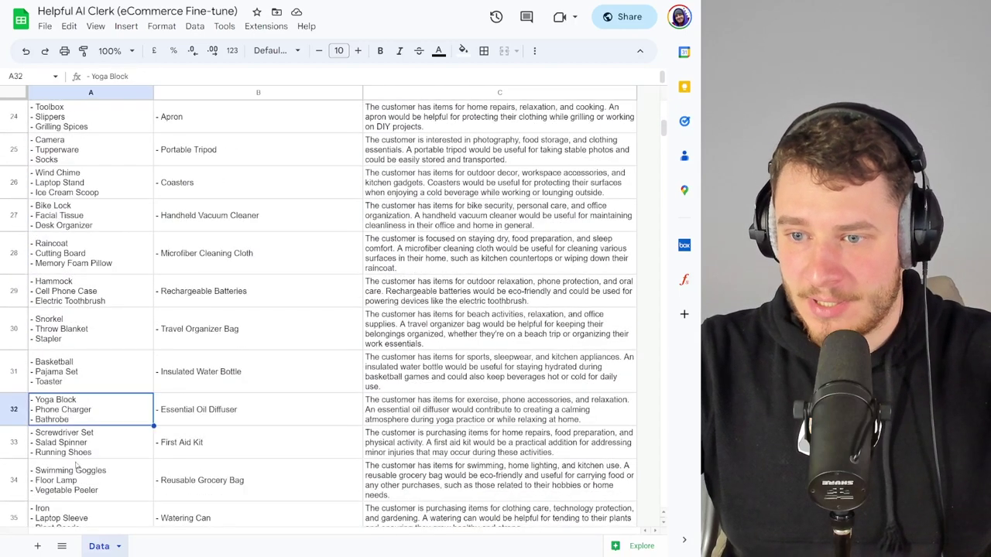
left_click(68, 338)
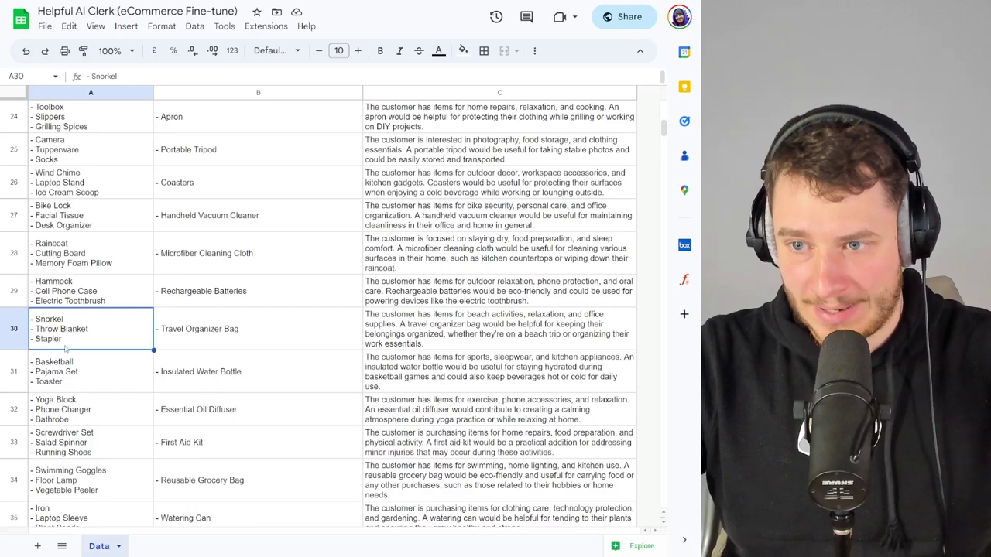
scroll(182, 350, "up", 10)
left_click(299, 165)
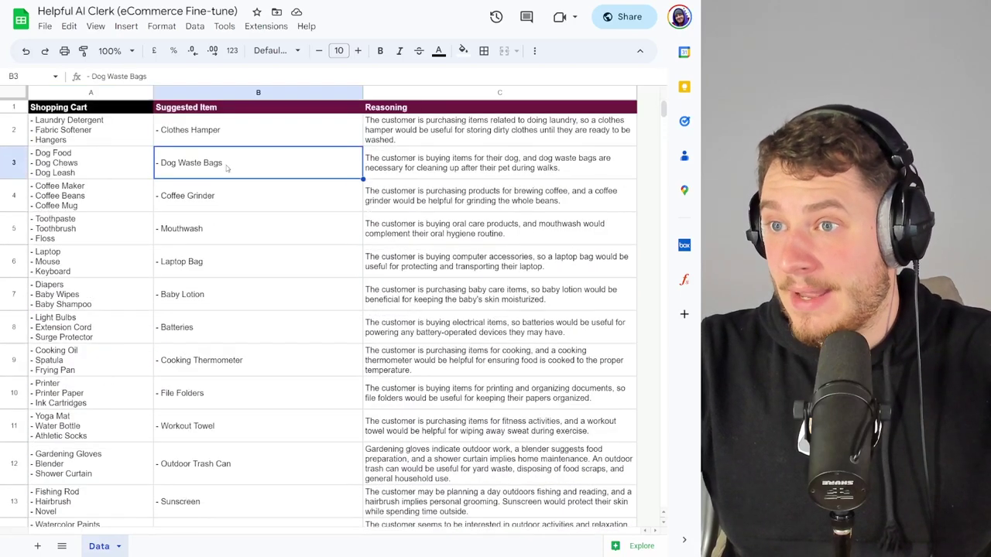
key("Up")
key("Right")
left_click(260, 137)
left_click(375, 145)
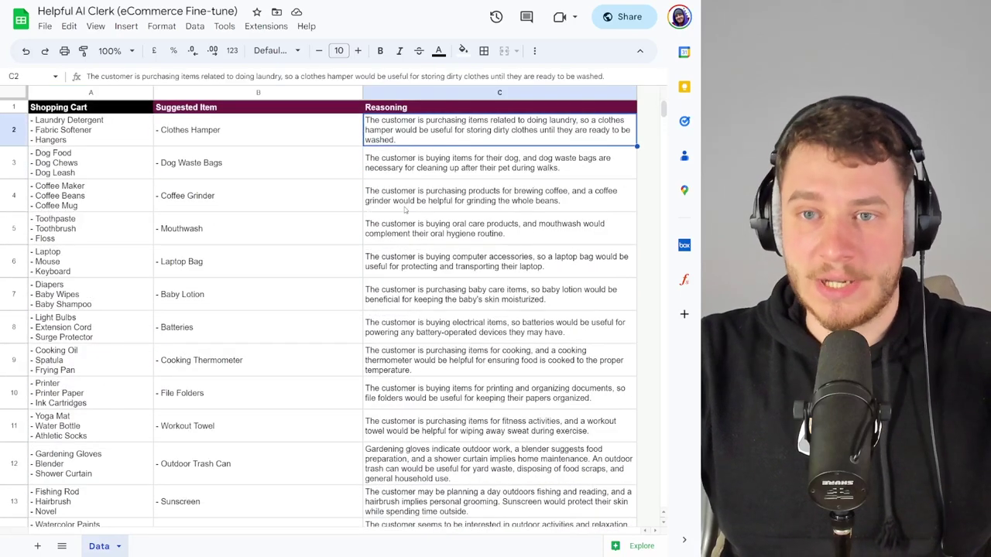
left_click(403, 207)
left_click(370, 271)
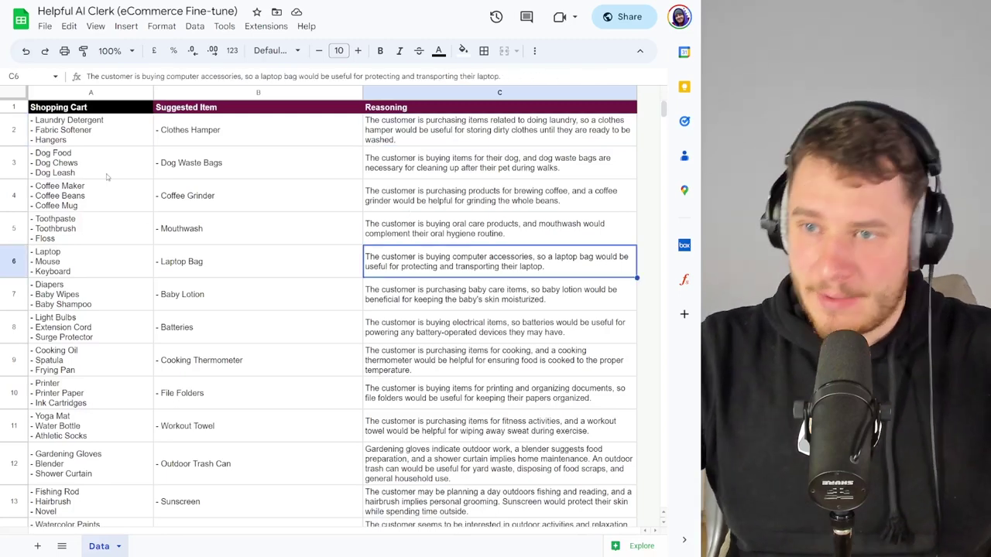
left_click_drag(107, 137, 475, 322)
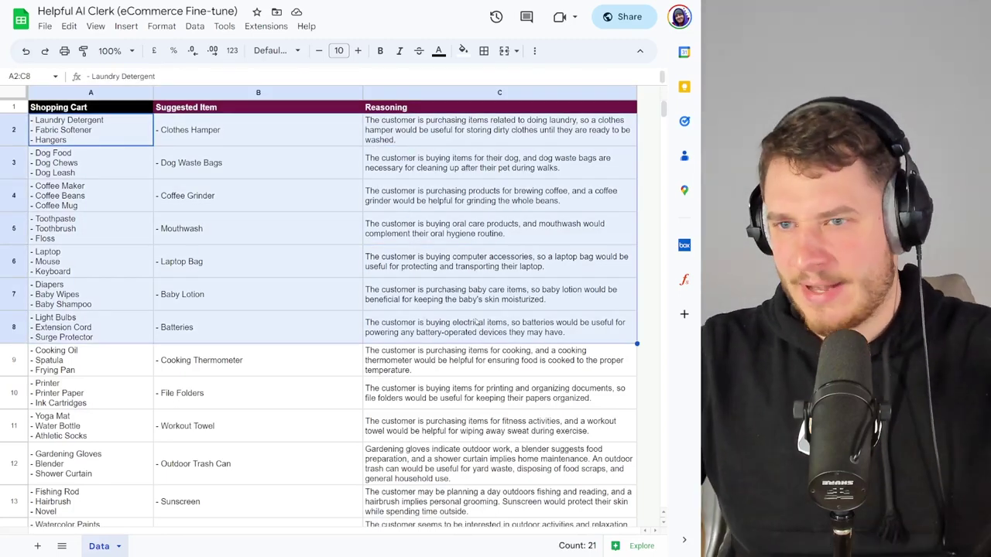
left_click(250, 298)
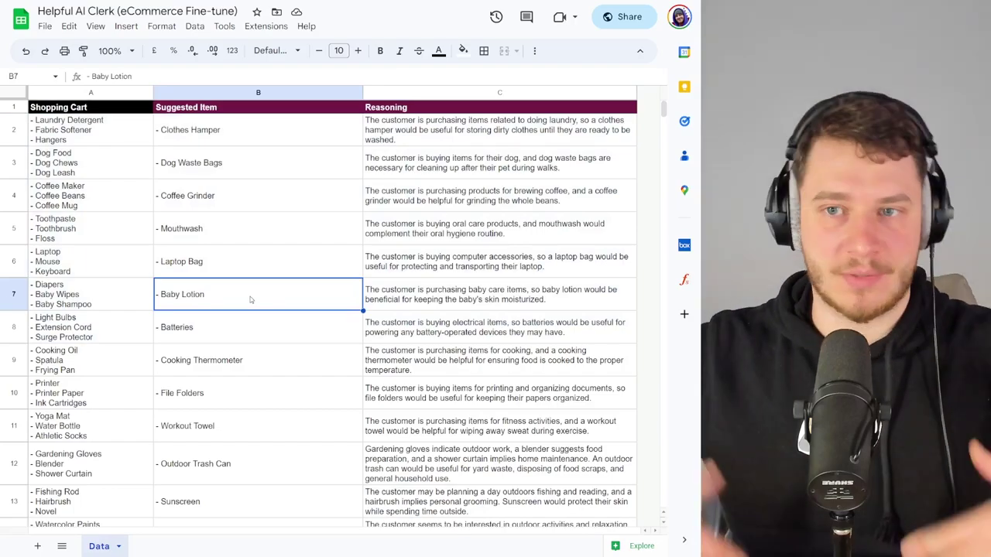
scroll(250, 296, "down", 20)
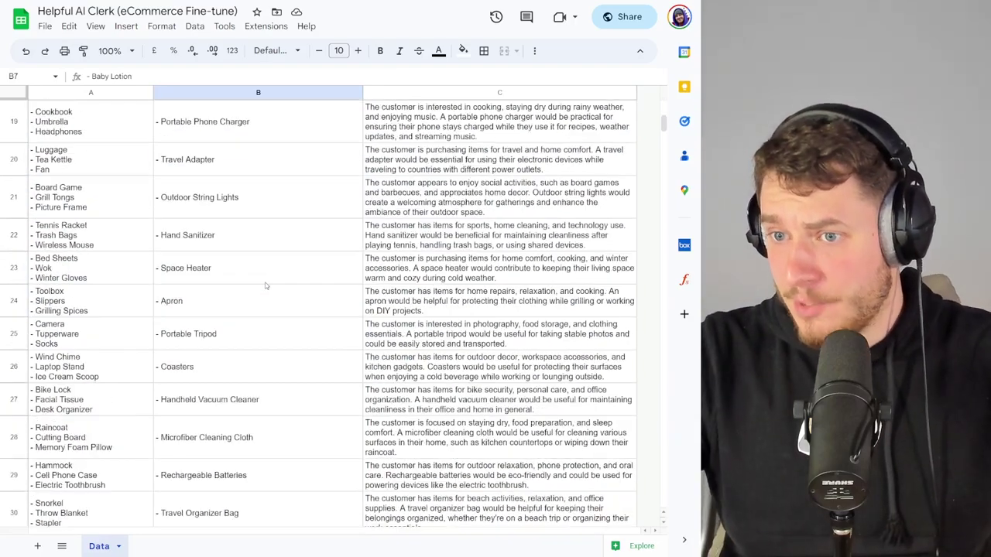
scroll(261, 319, "up", 20)
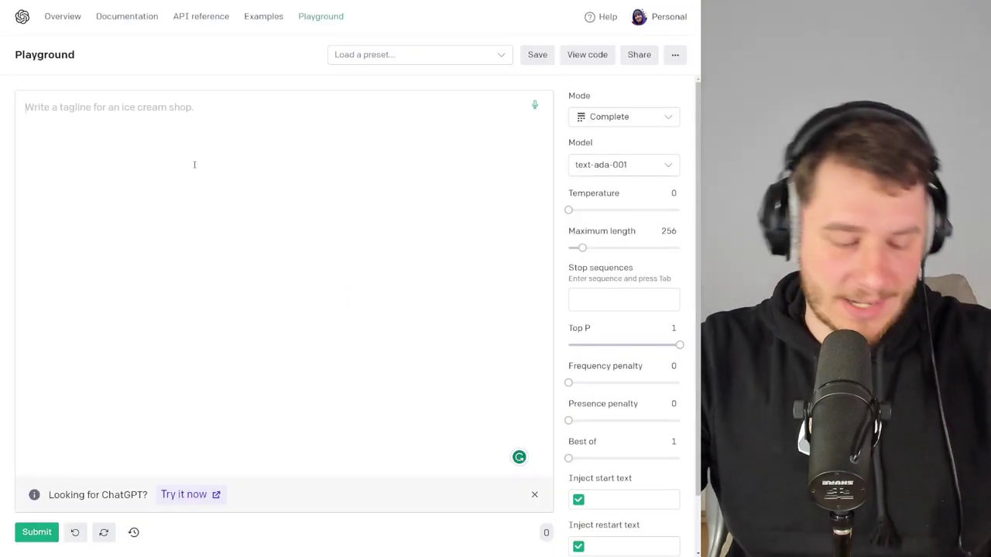
Ask text-ada-001 "Hey Ada, what's 1+1?" and submit it for a completion.
type("Hey Ad")
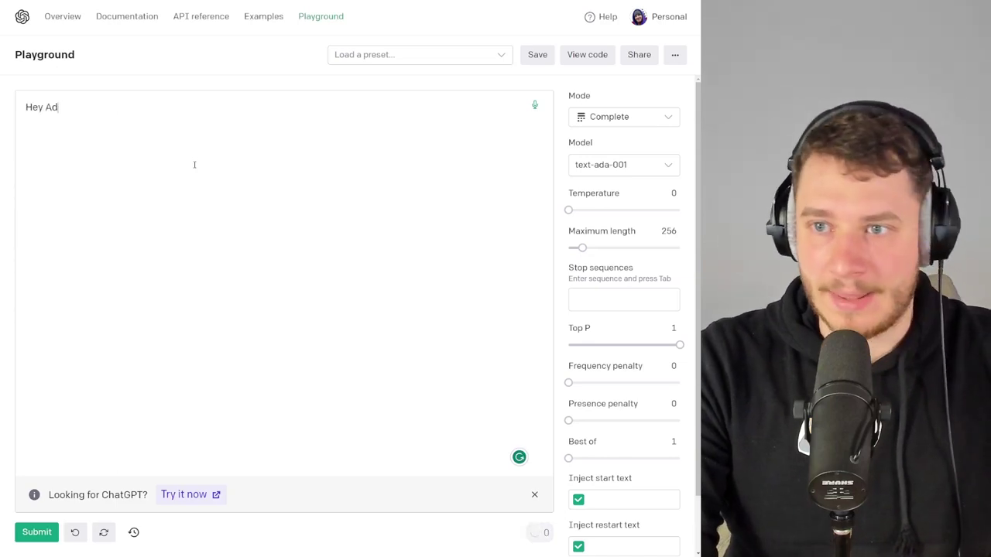
type("a, wuth's")
key("BackSpace")
key("BackSpace")
key("BackSpace")
key("BackSpace")
key("BackSpace")
type("h")
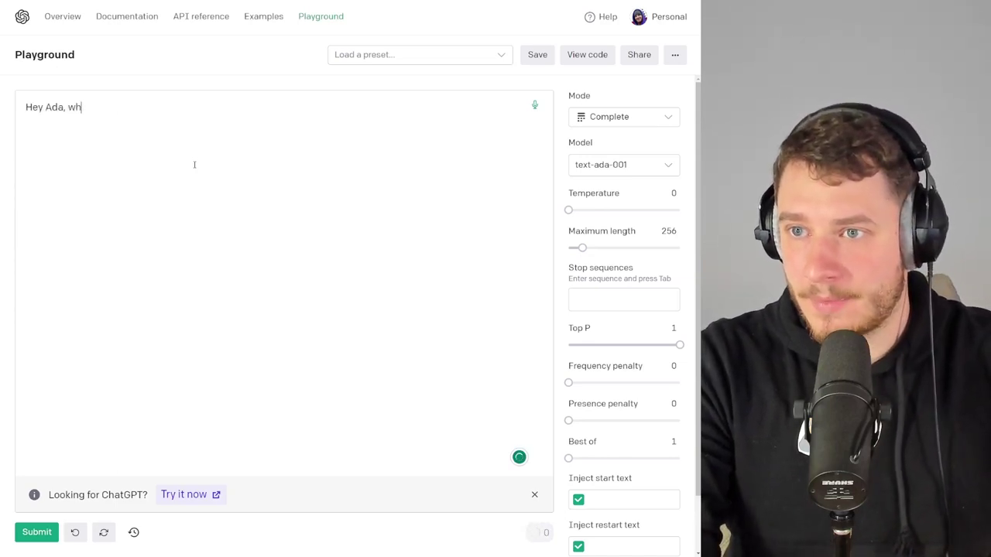
type("at's 1+1?")
key("ctrl+Return")
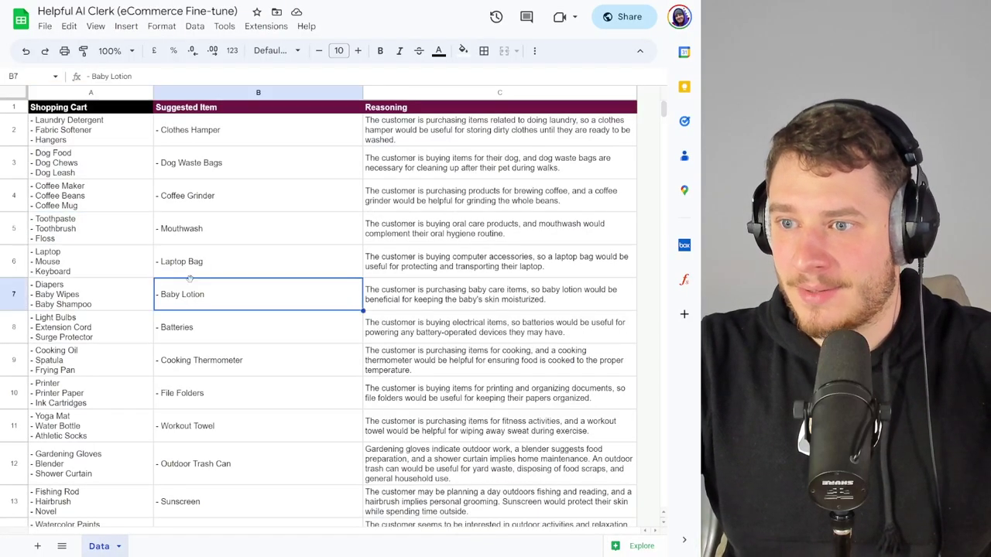
Point out the Baby Lotion and Cooking Thermometer suggestions and their reasoning.
left_click_drag(245, 300, 401, 291)
left_click(401, 291)
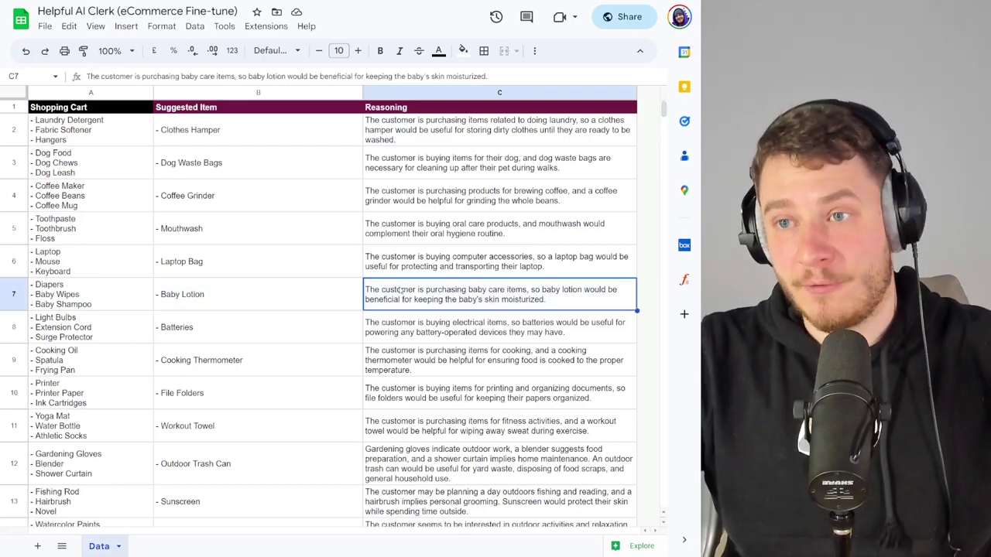
left_click(265, 358)
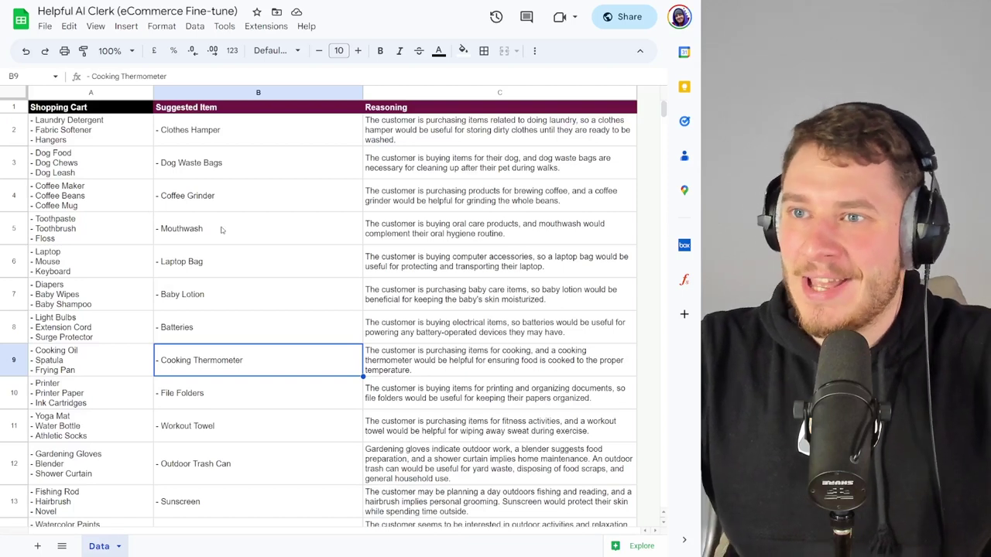
Download the Helpful AI Clerk sheet as Comma-separated values (.csv).
left_click(45, 27)
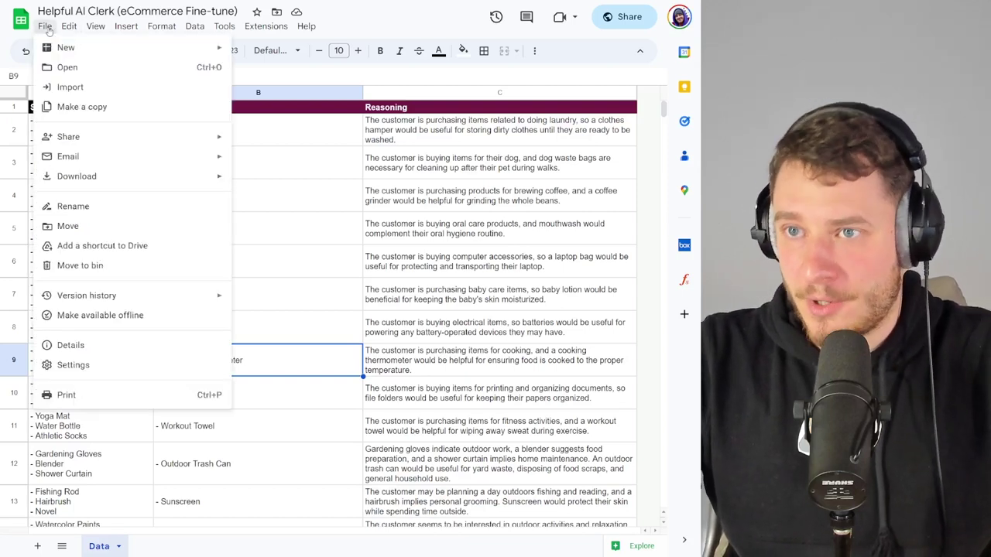
mouse_move(99, 178)
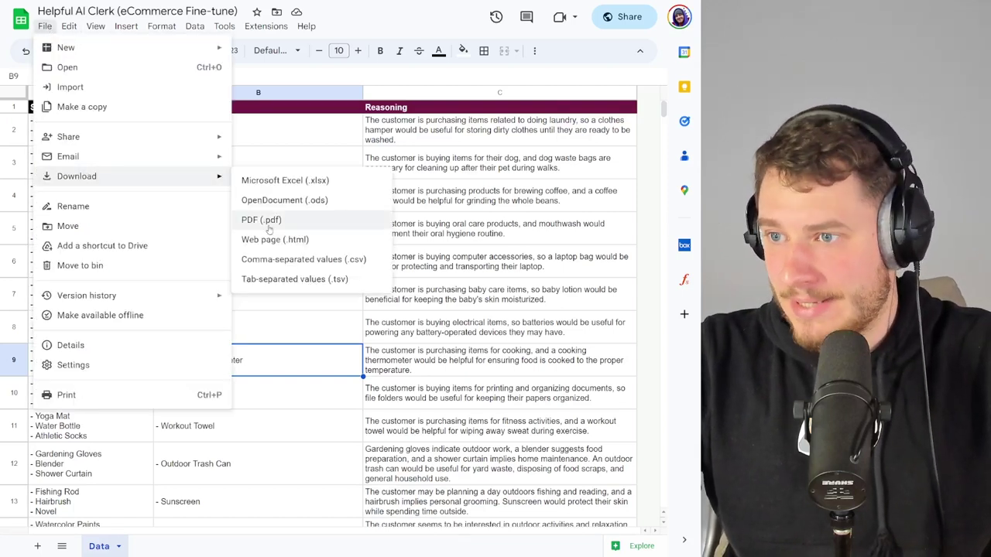
left_click(287, 260)
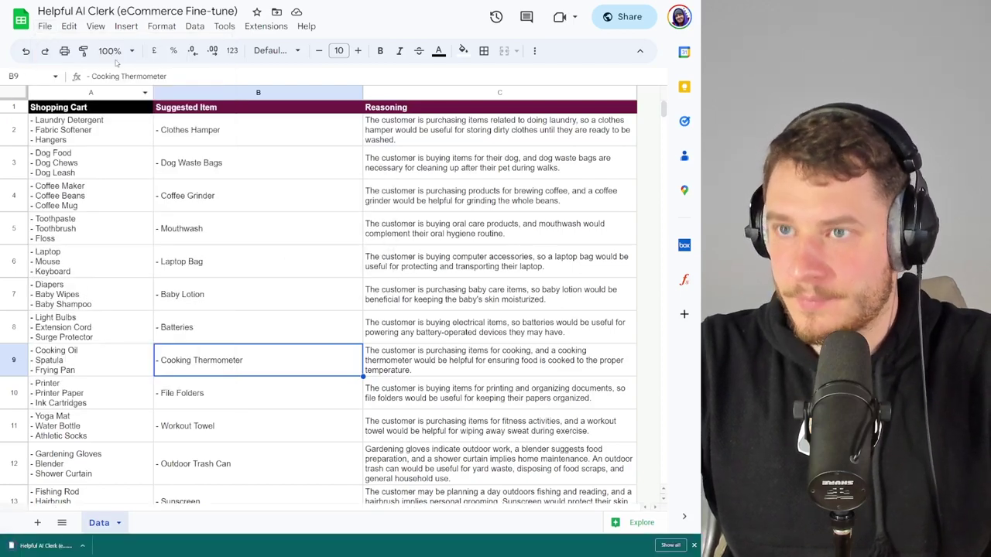
key("ctrl+Tab")
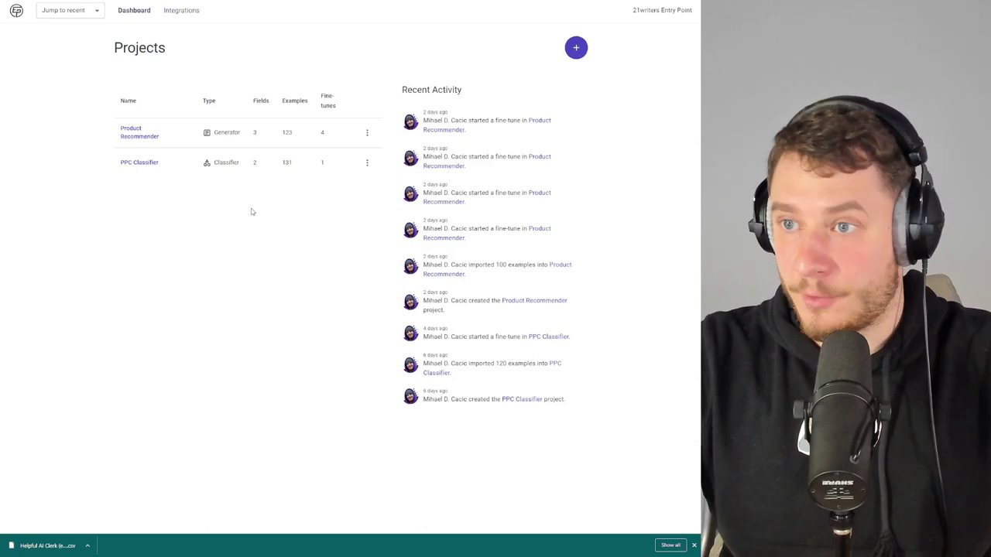
Create a blank Generator project named 'Store Clerk'.
left_click(576, 48)
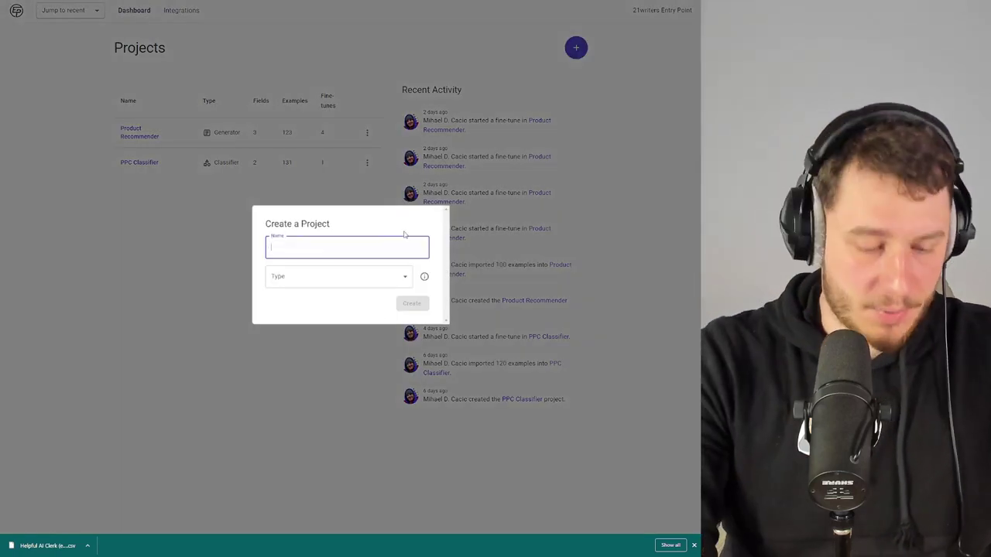
type("Store ")
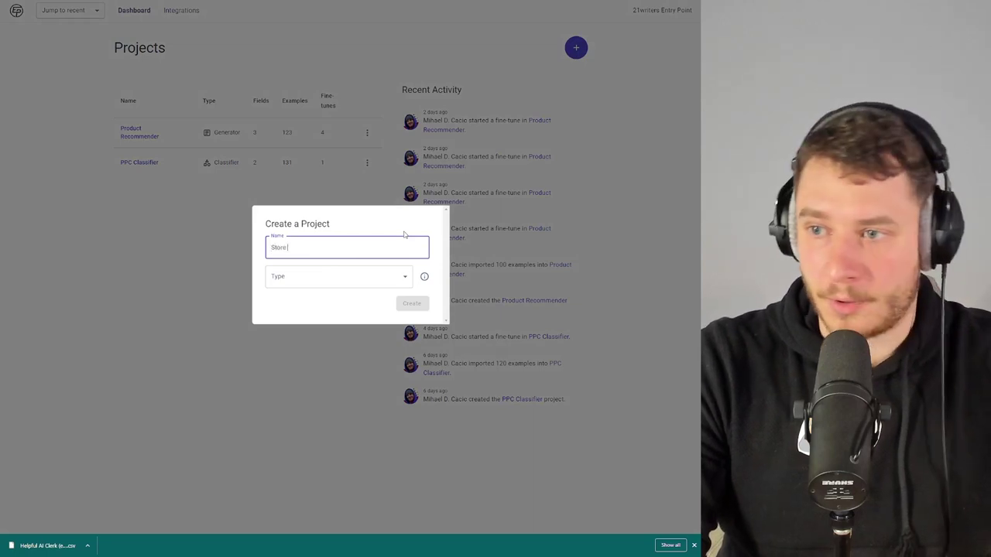
type("Clerk")
left_click(330, 285)
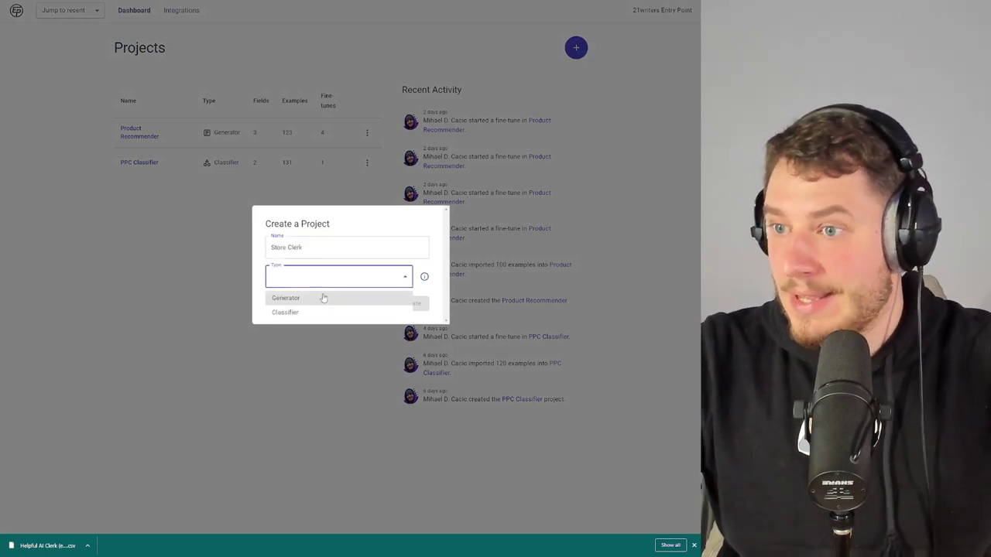
left_click(320, 294)
left_click(321, 262)
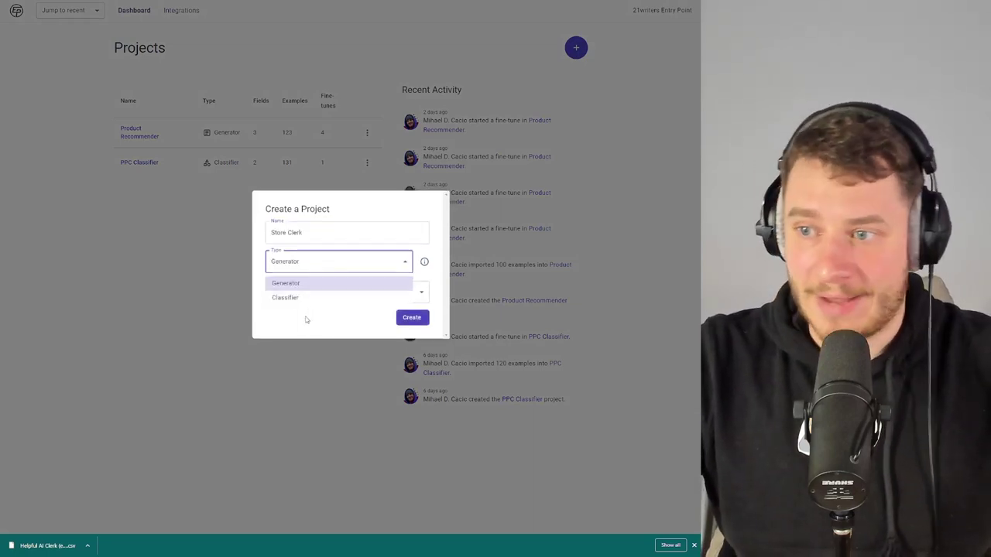
left_click(306, 321)
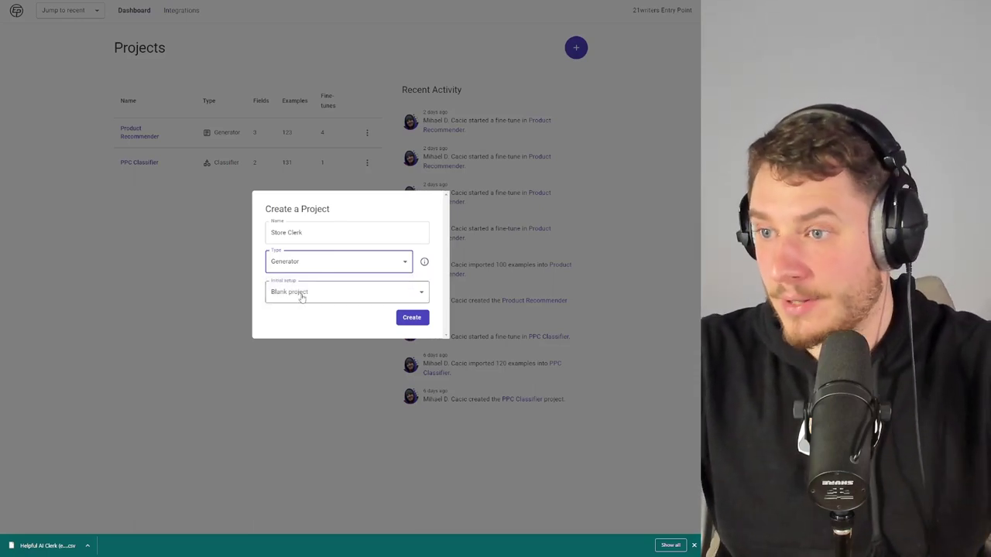
left_click(418, 318)
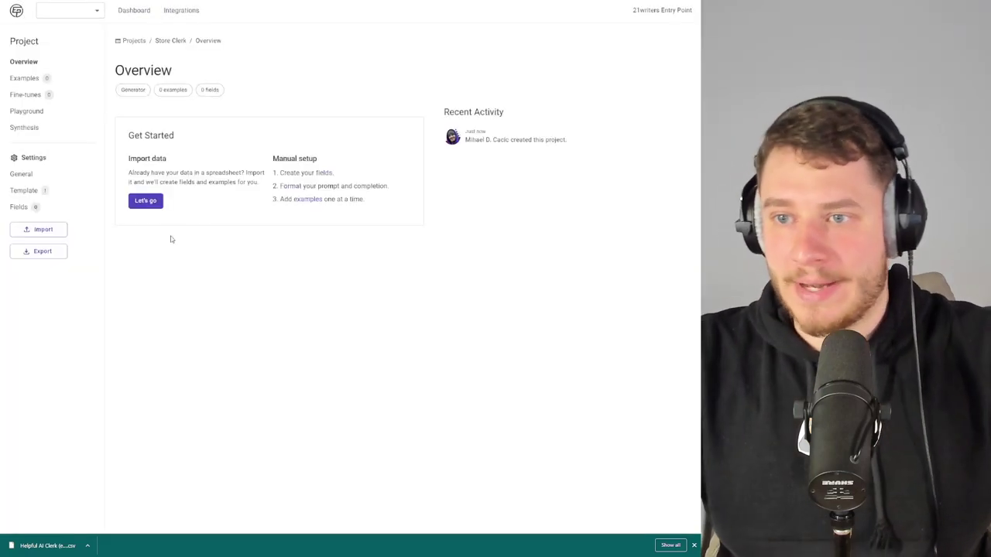
Import the CSV, setting Suggested Item and Reasoning as completion fields beside the Shopping Cart prompt.
left_click(147, 202)
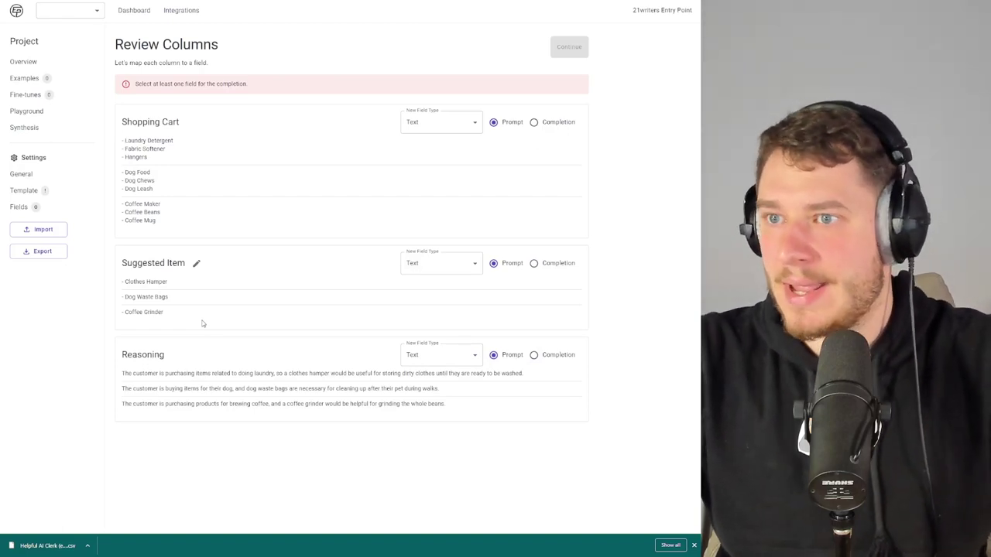
left_click_drag(123, 138, 148, 158)
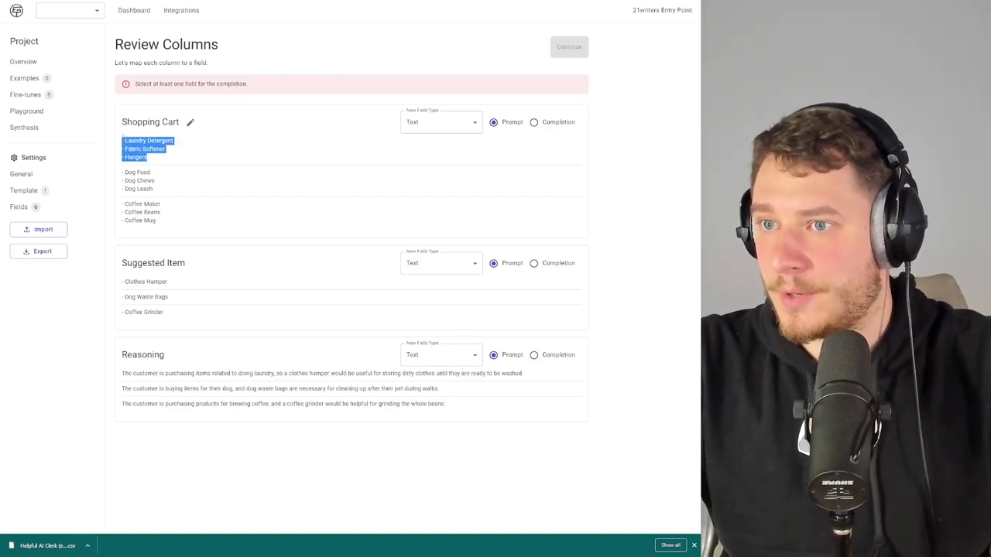
left_click(130, 118)
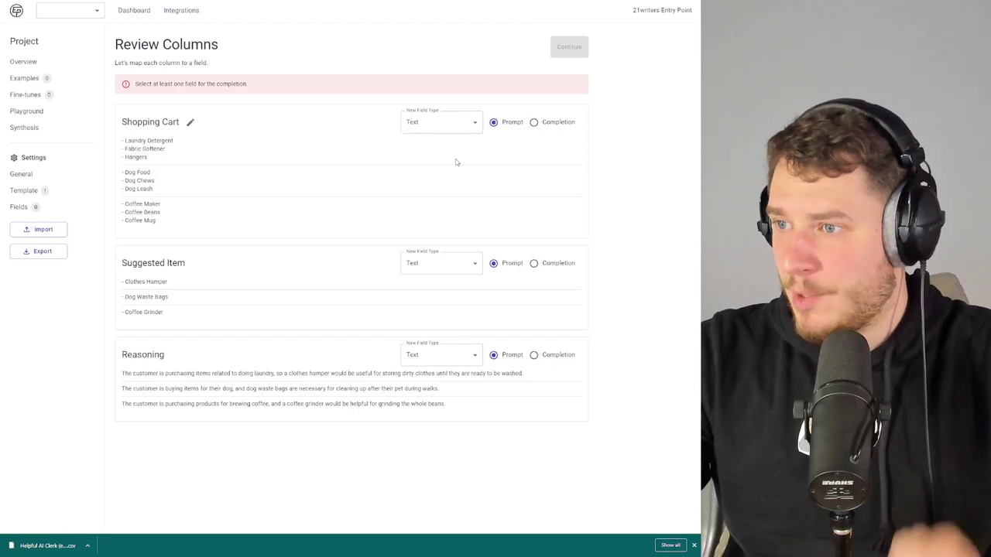
left_click(532, 265)
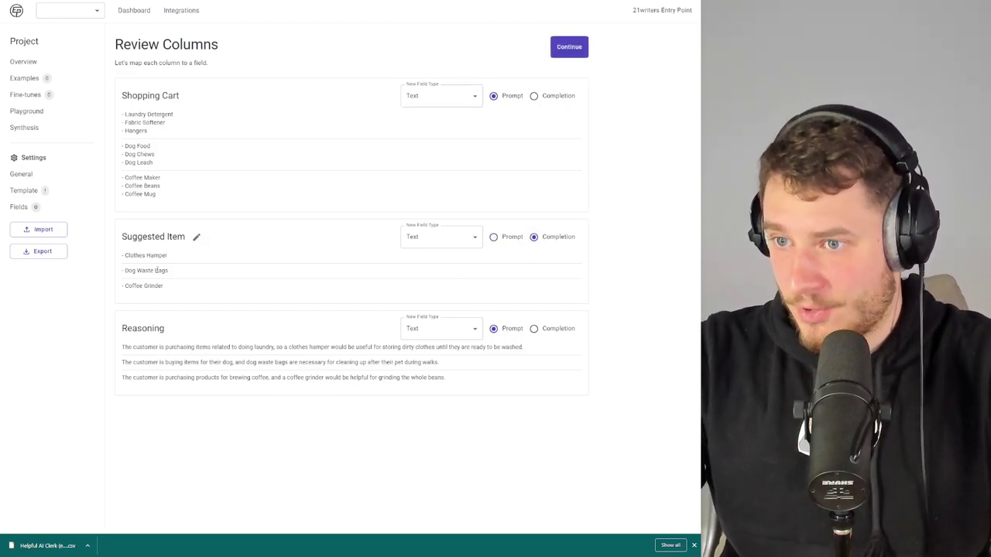
left_click(565, 330)
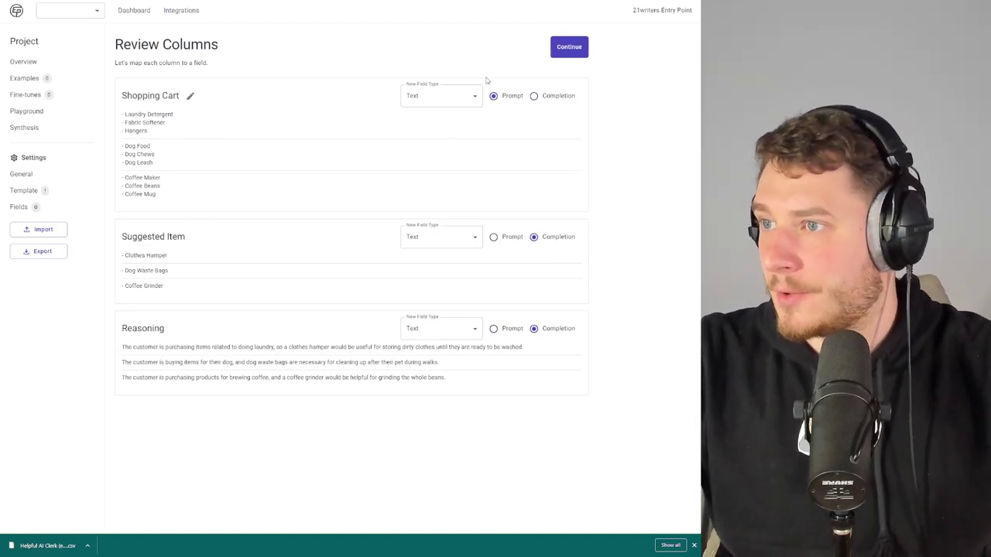
Leave For Validation at 0% and finish the import.
left_click(569, 46)
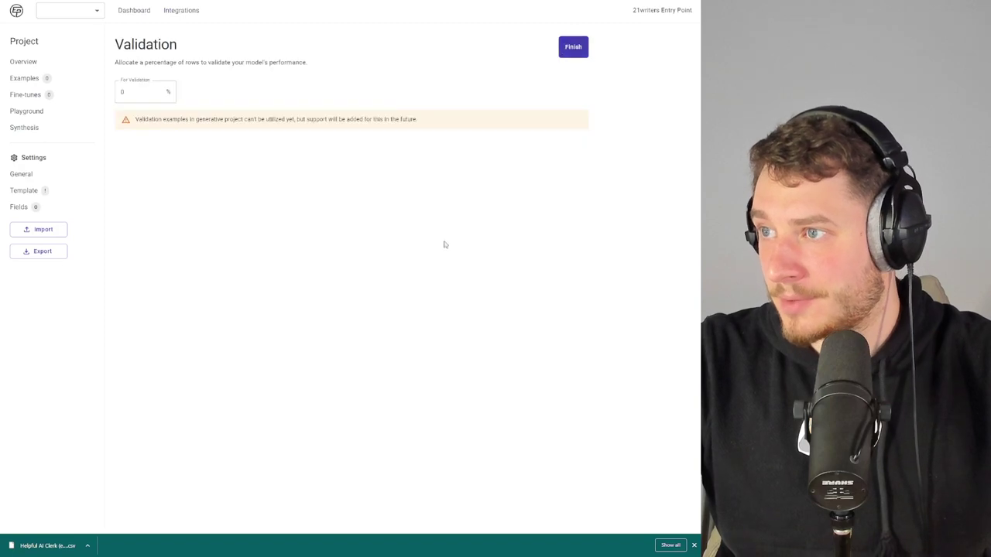
left_click(139, 94)
double_click(139, 93)
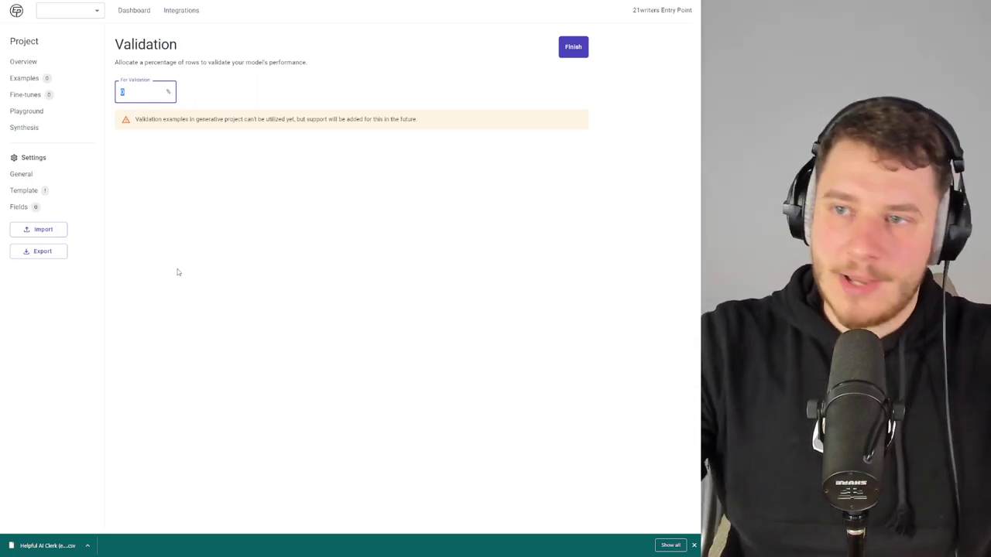
left_click(178, 272)
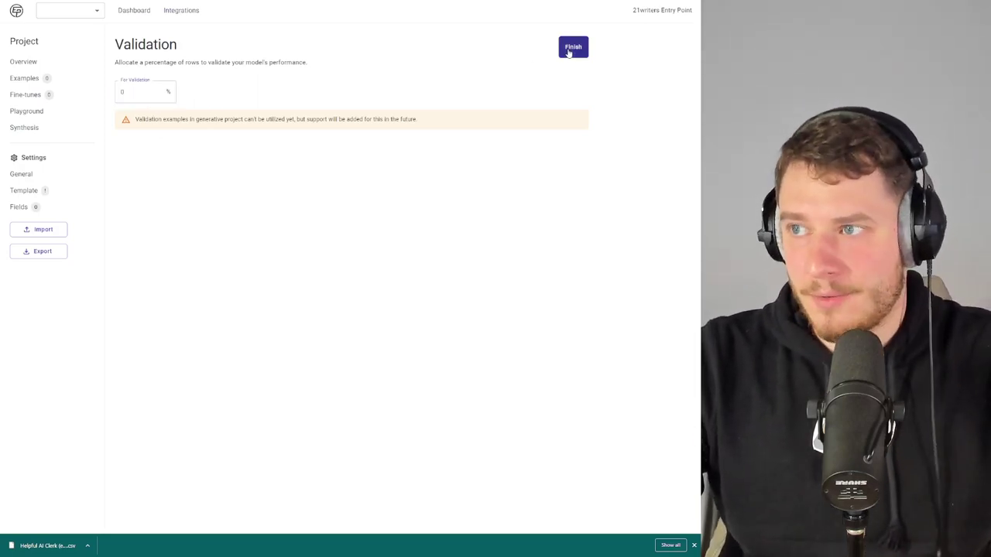
left_click(570, 49)
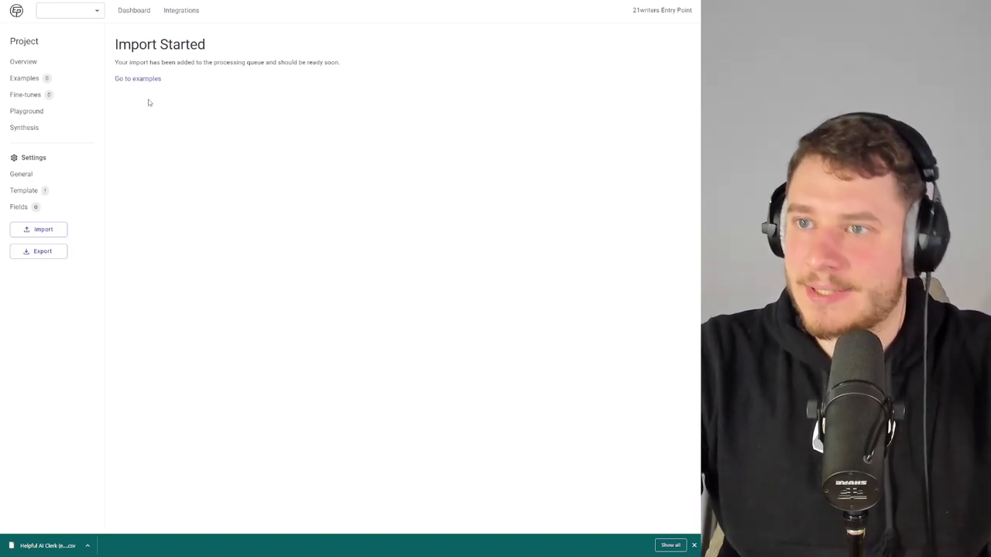
Open the imported examples list and scroll through the Store Clerk examples.
left_click(138, 78)
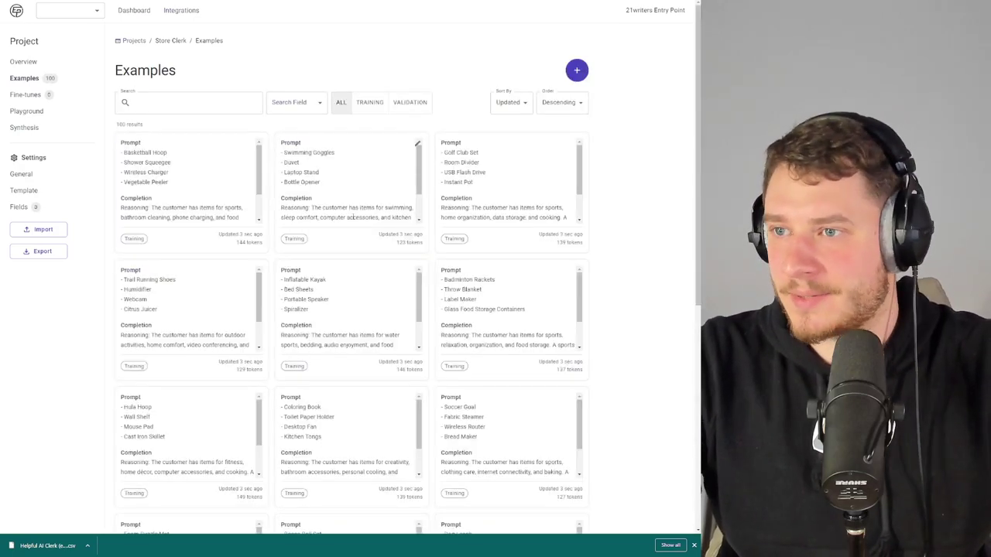
scroll(349, 310, "down", 2)
scroll(349, 310, "up", 2)
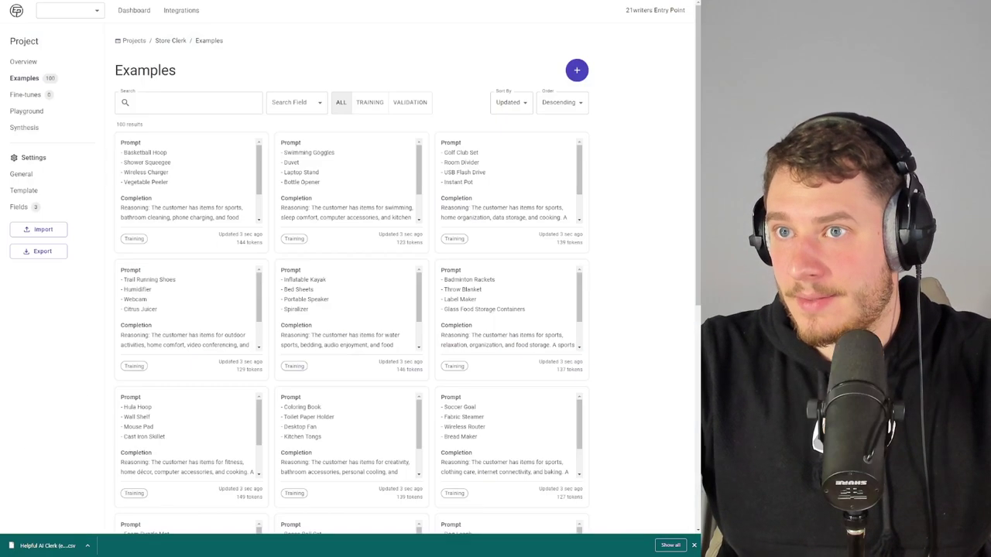
scroll(178, 164, "down", 2)
scroll(186, 159, "up", 2)
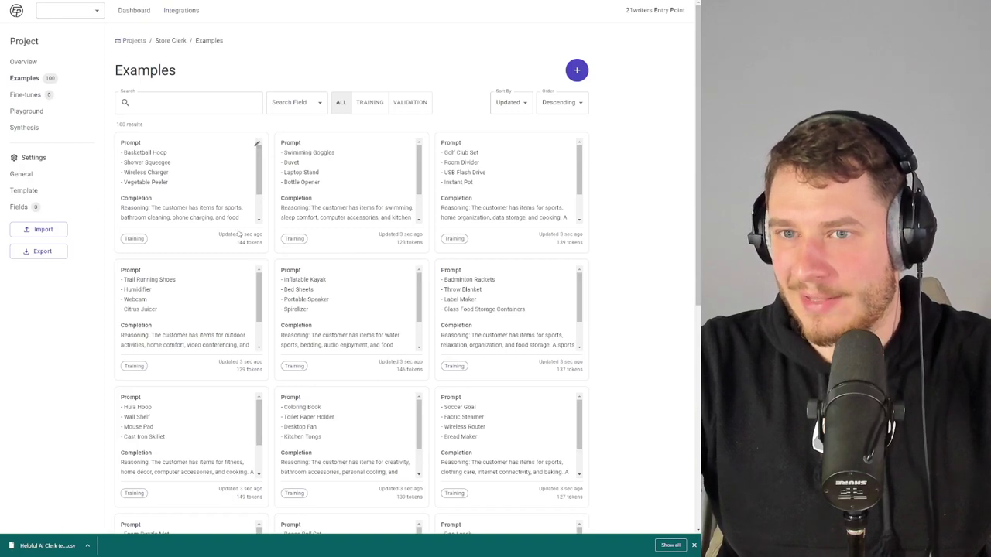
Highlight and inspect the first example's suggested item and reasoning text.
double_click(127, 144)
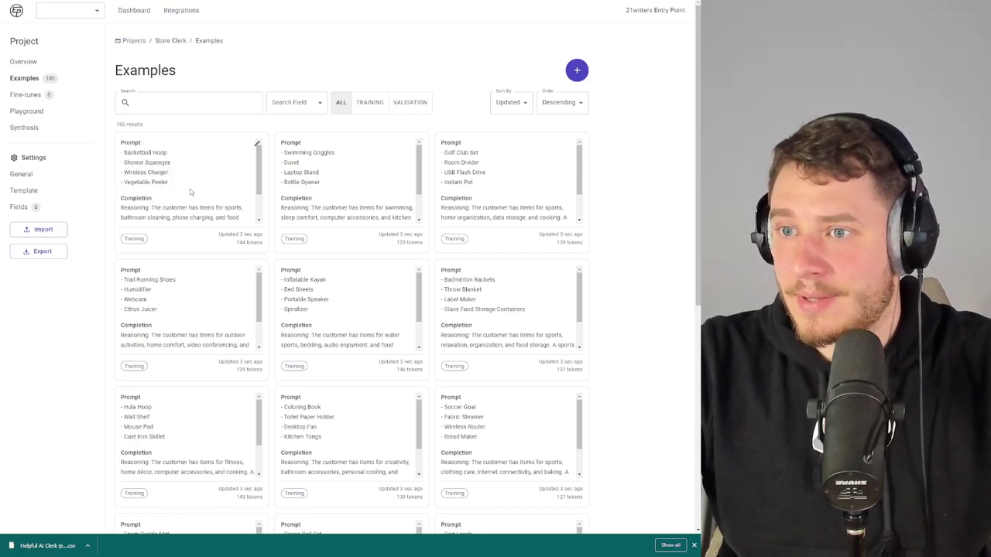
left_click_drag(150, 208, 219, 188)
left_click(219, 188)
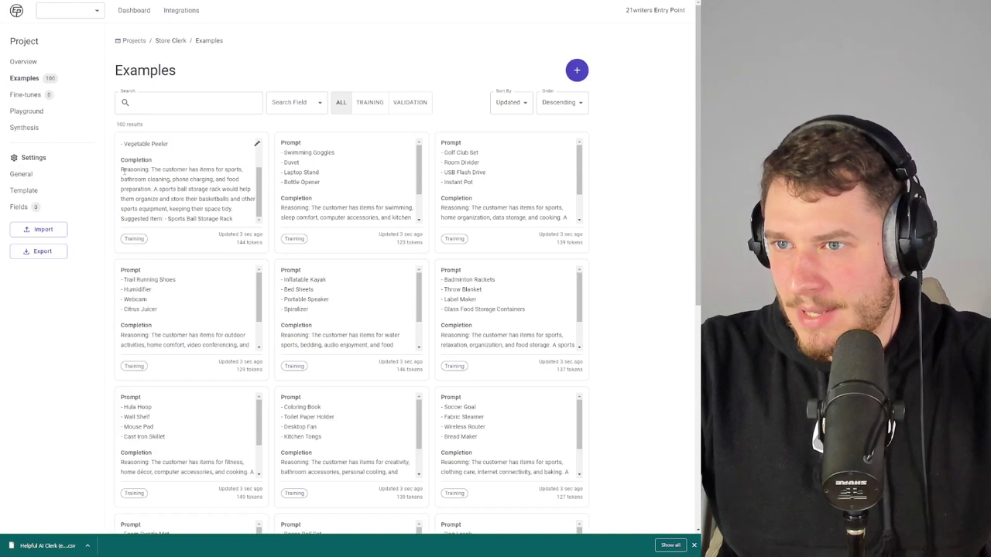
left_click_drag(157, 171, 207, 199)
left_click(157, 172)
scroll(127, 169, "up", 3)
scroll(127, 169, "down", 3)
left_click(244, 222)
left_click(128, 175)
left_click(208, 199)
scroll(208, 199, "down", 3)
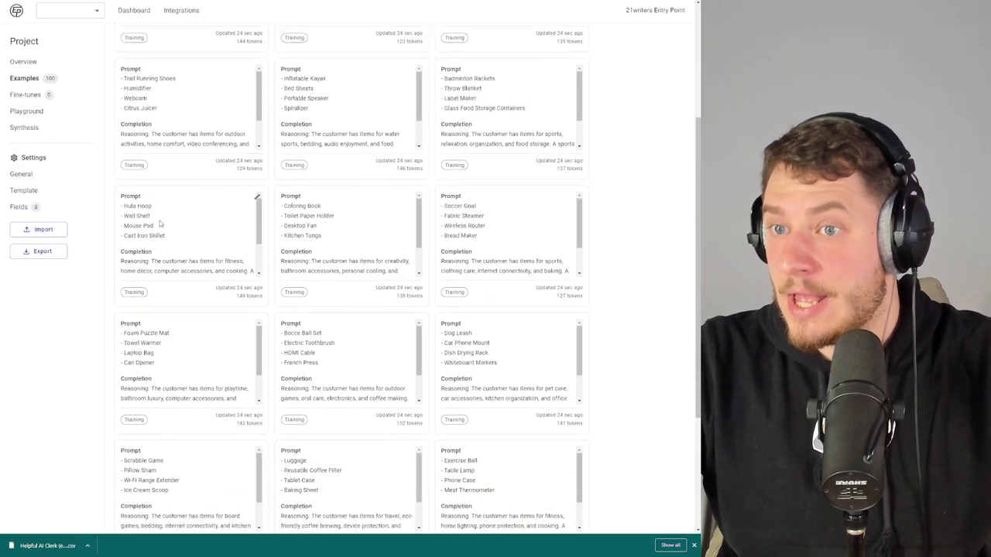
scroll(208, 199, "up", 3)
Open the Template page and review the {{shopping_cart}} prompt and labelled completion.
left_click(24, 192)
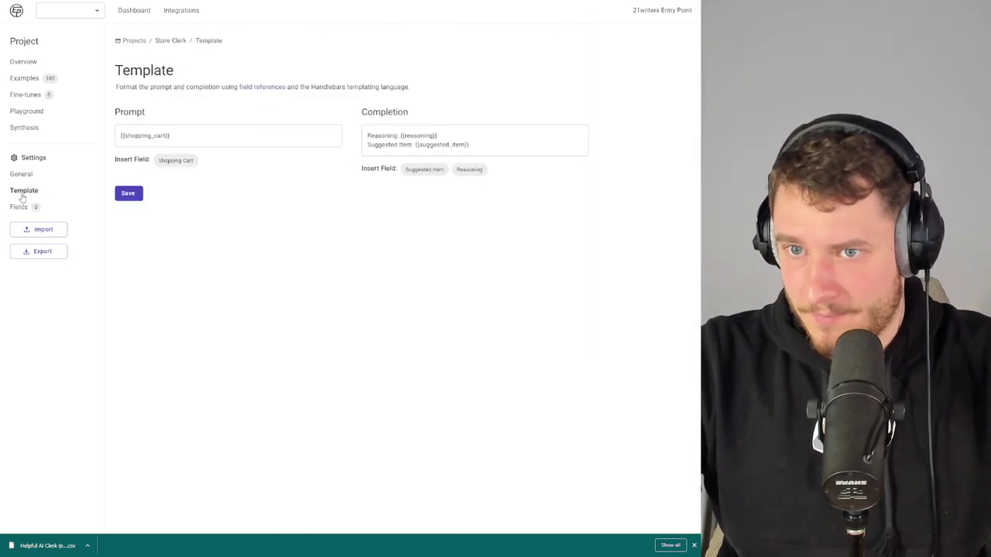
key("ctrl+a")
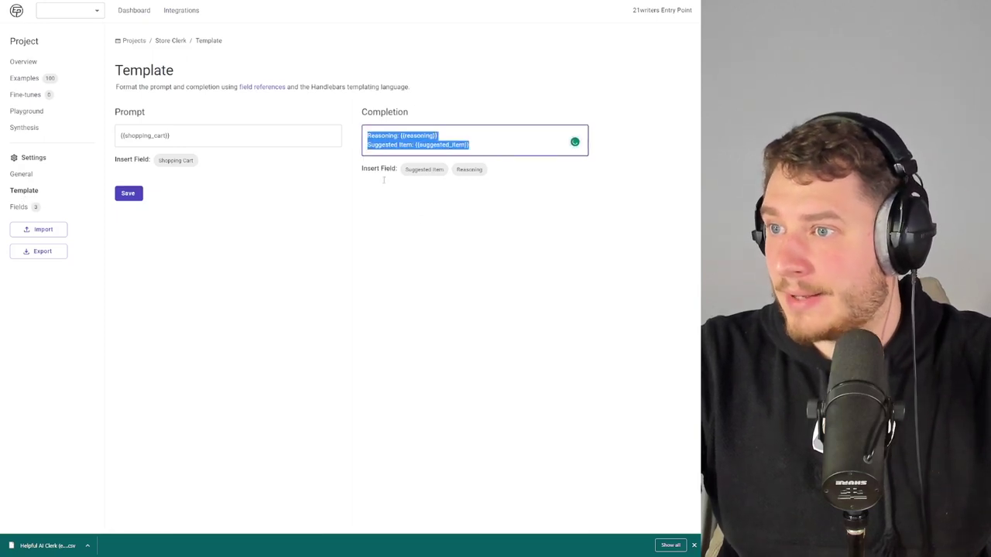
left_click(454, 162)
left_click_drag(471, 145, 367, 133)
left_click(368, 135)
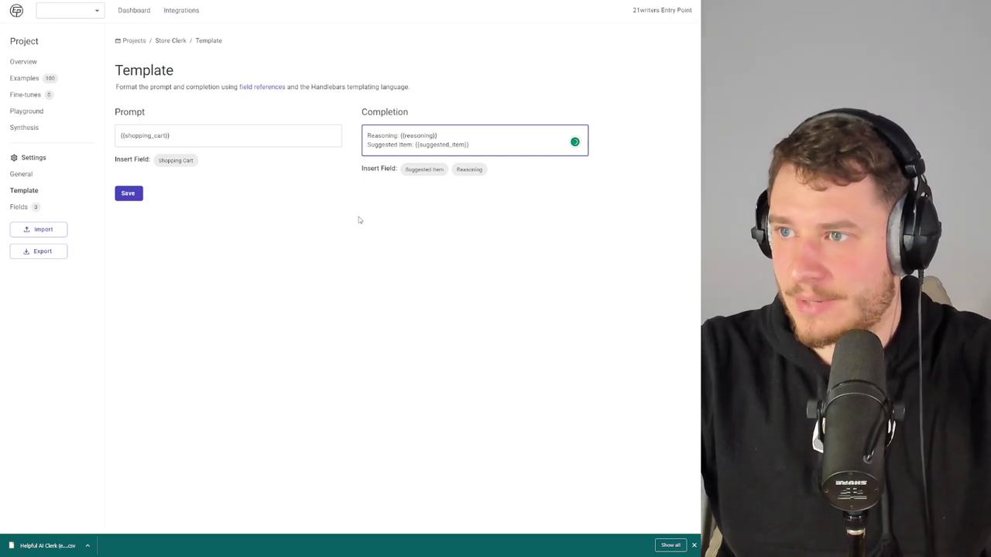
left_click(201, 143)
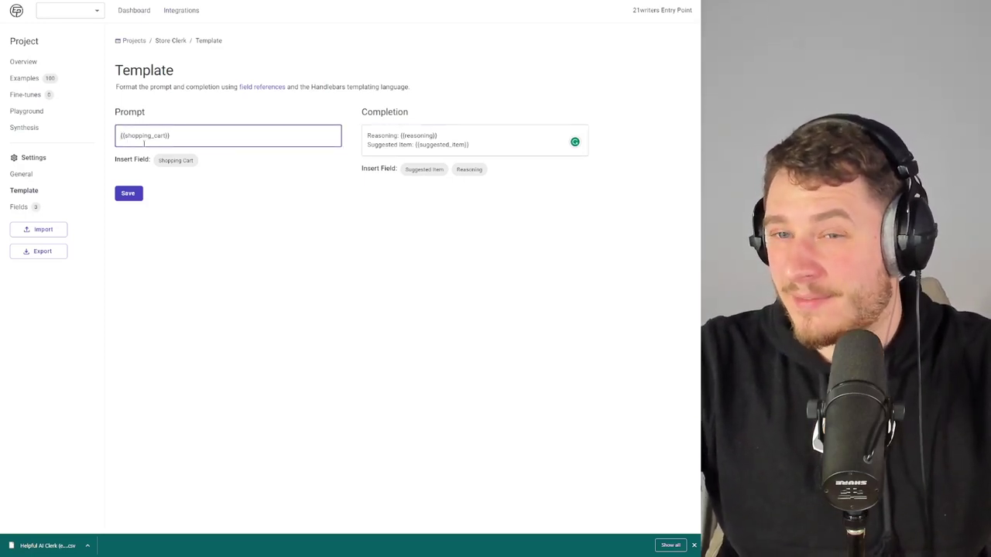
Rewrite the completion as {{suggested_item}} then {{reasoning}} without labels, and save it.
left_click(368, 135)
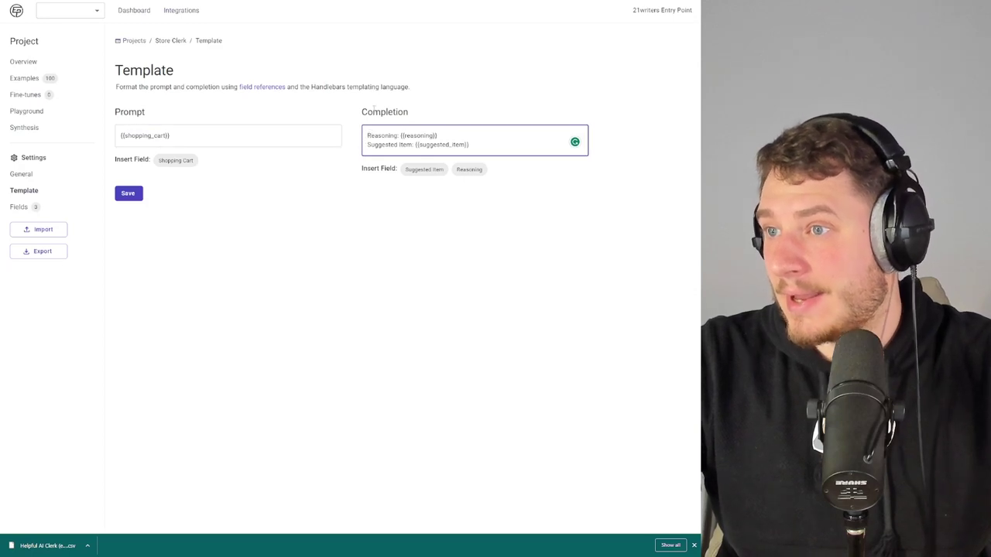
key("Return")
key("Return")
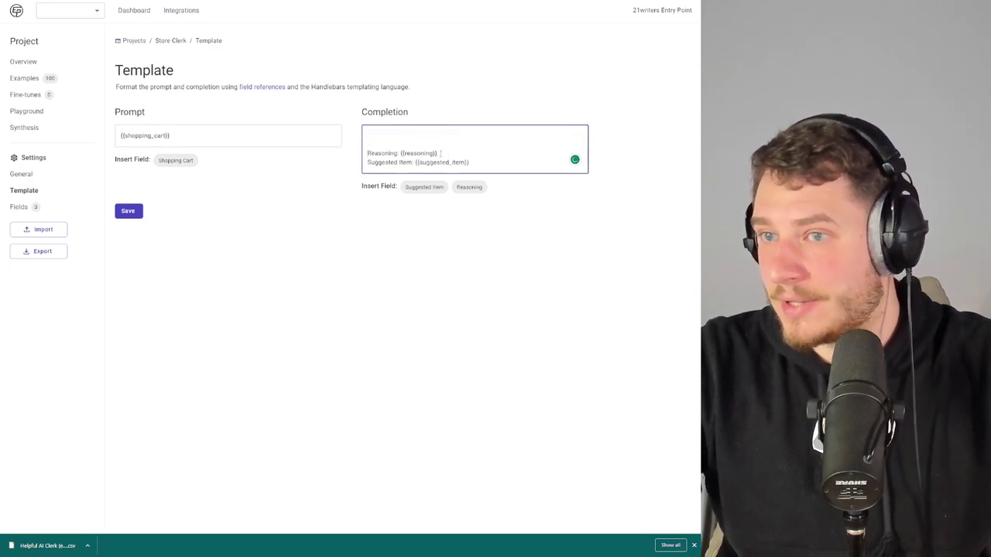
left_click_drag(470, 162, 419, 162)
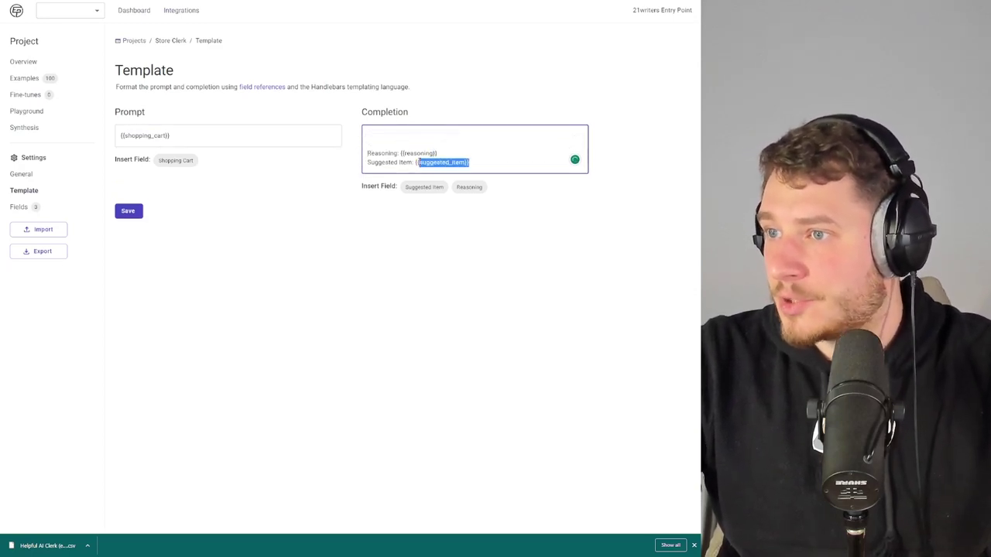
key("BackSpace")
left_click(404, 136)
type("{{suggested_item}}")
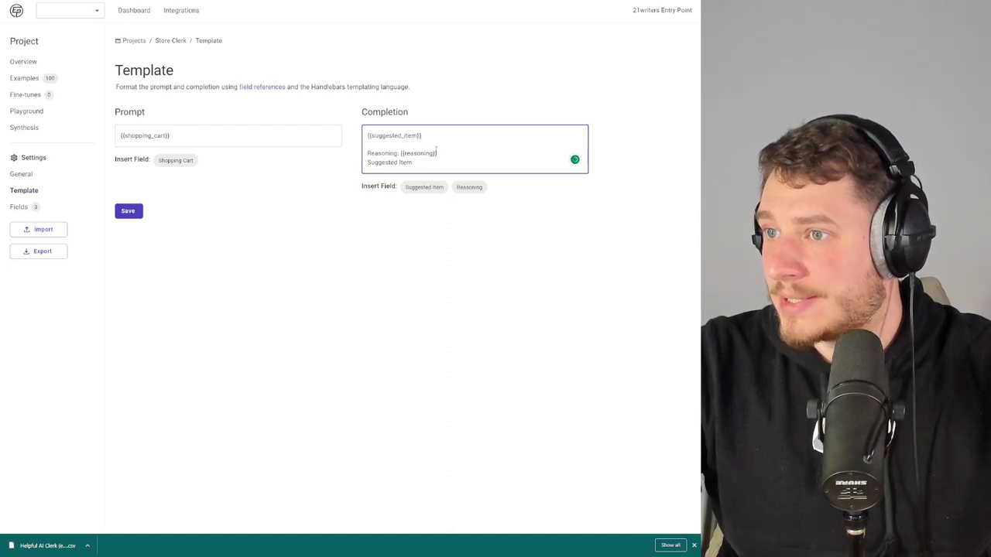
left_click_drag(458, 155, 401, 153)
left_click(401, 153)
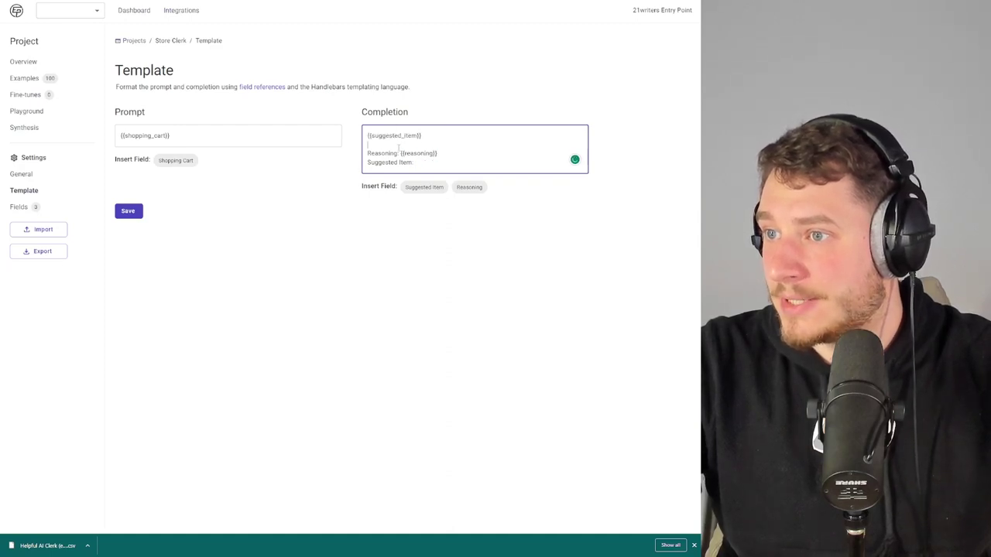
key("shift+Home")
key("BackSpace")
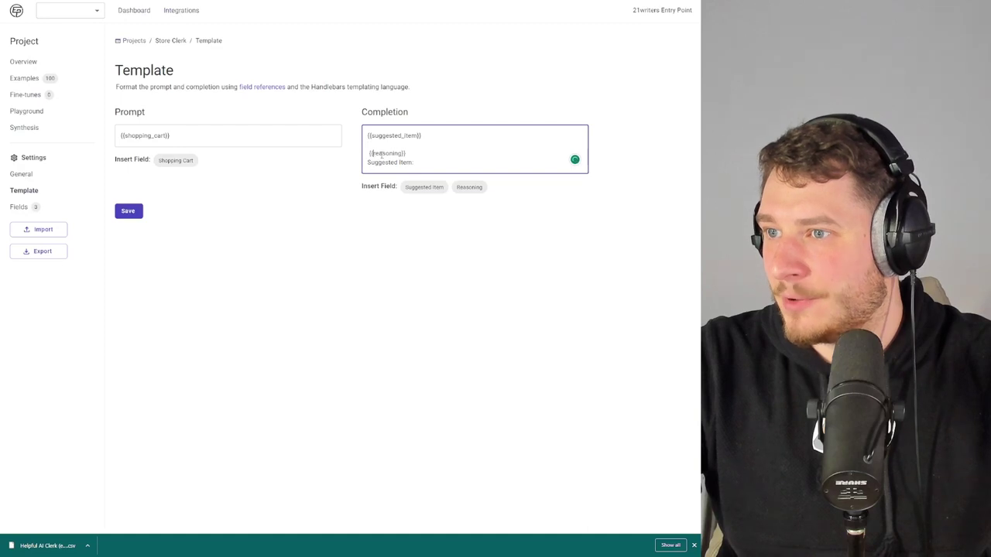
key("shift+Home")
key("BackSpace")
key("BackSpace")
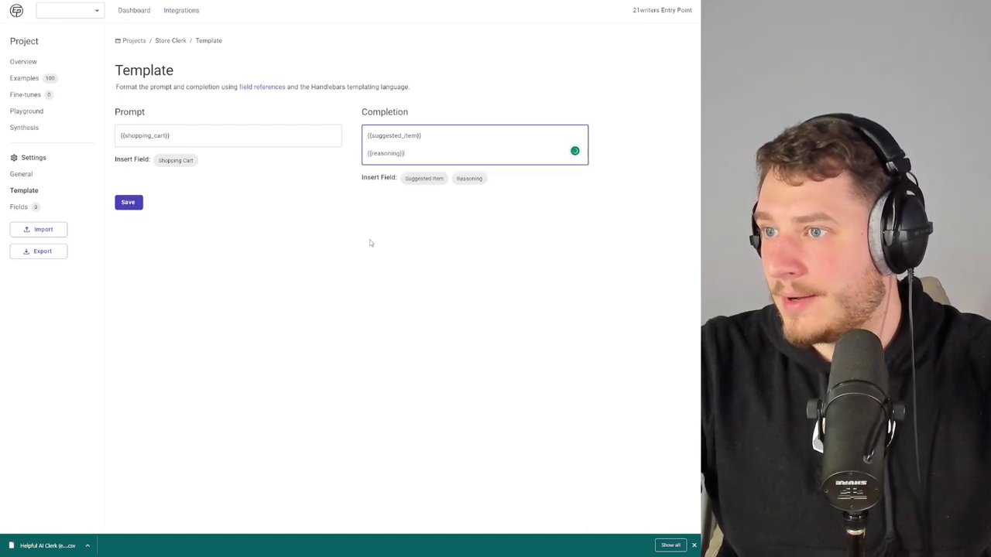
left_click(135, 206)
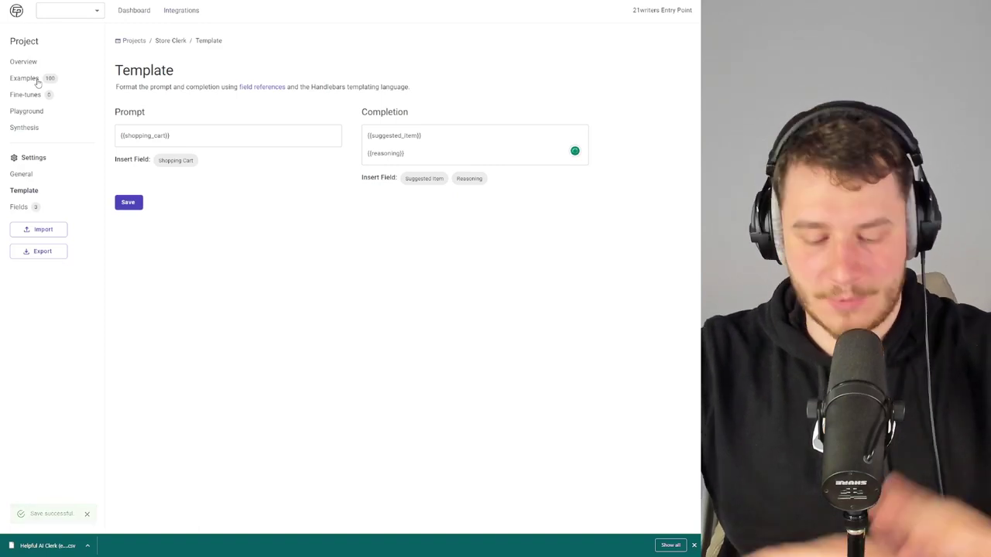
Recheck the first example's reformatted reasoning, then go to the Synthesis page.
left_click(24, 79)
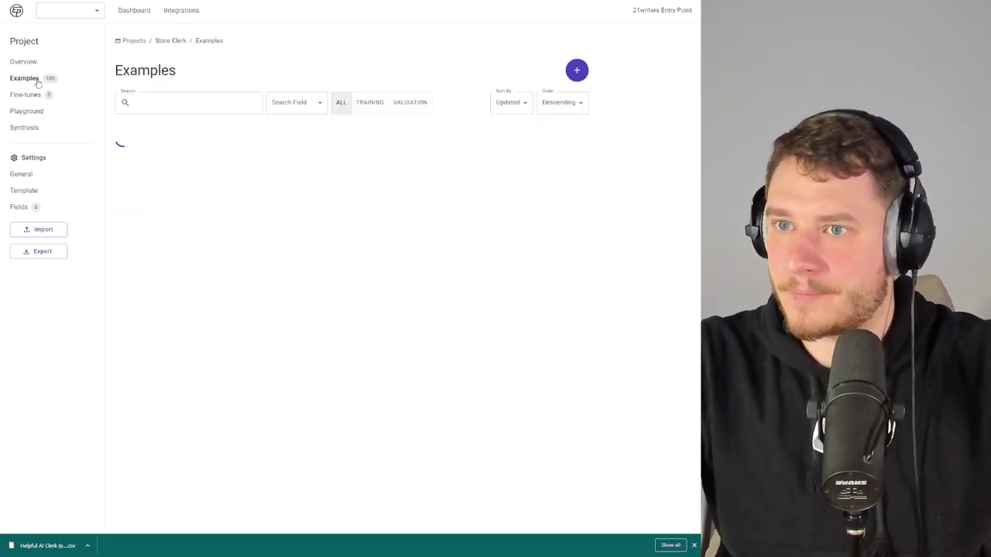
scroll(192, 192, "down", 2)
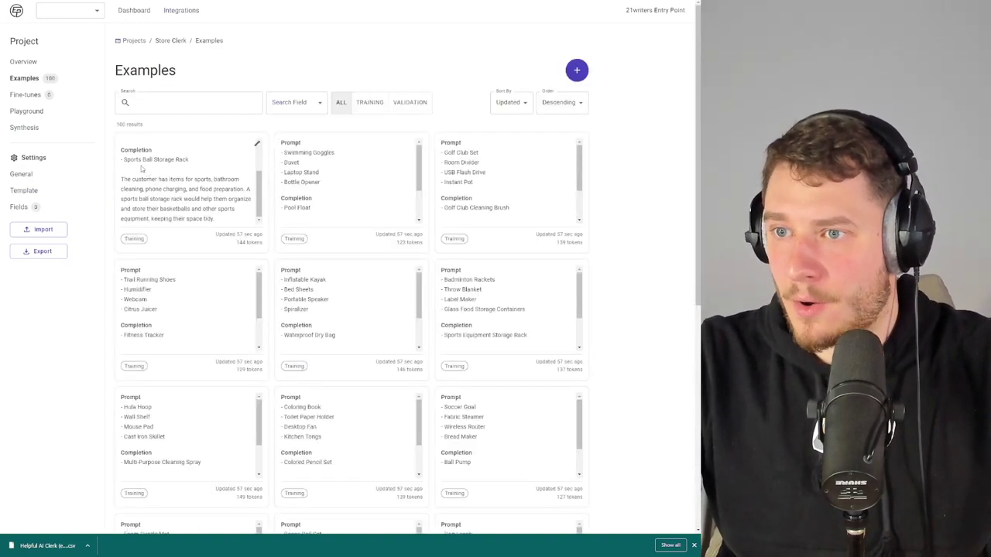
left_click_drag(122, 157, 232, 225)
left_click(207, 202)
scroll(203, 193, "down", 3)
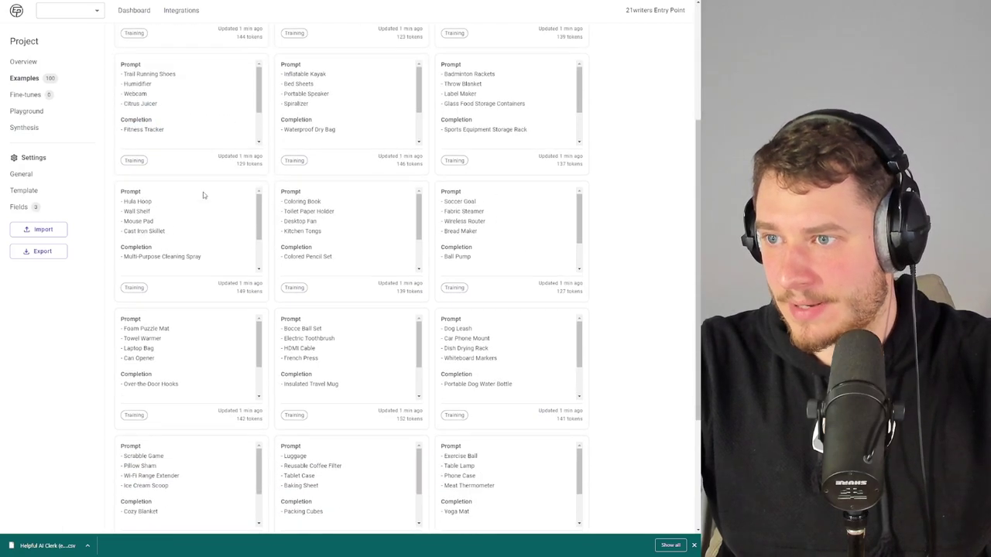
scroll(202, 193, "up", 3)
scroll(236, 190, "up", 2)
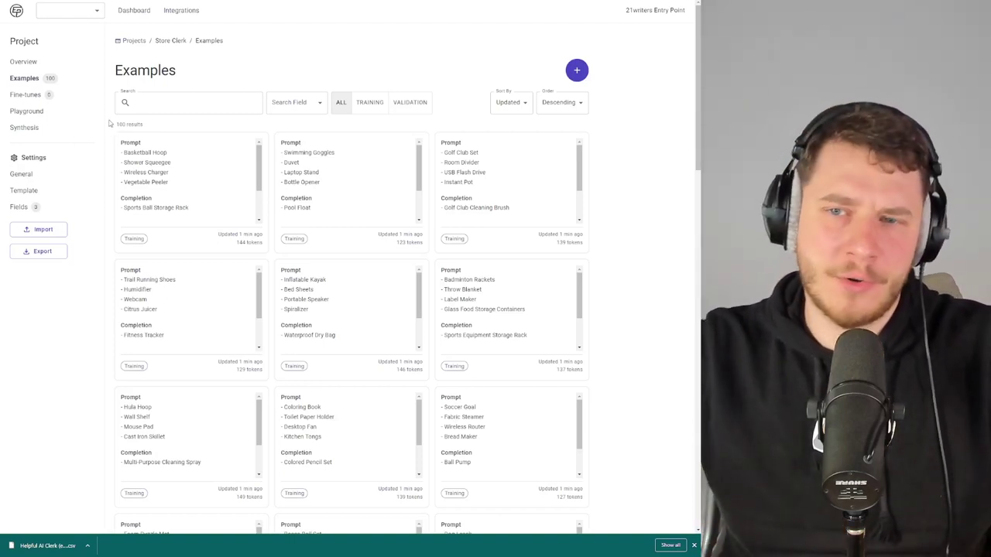
left_click(27, 127)
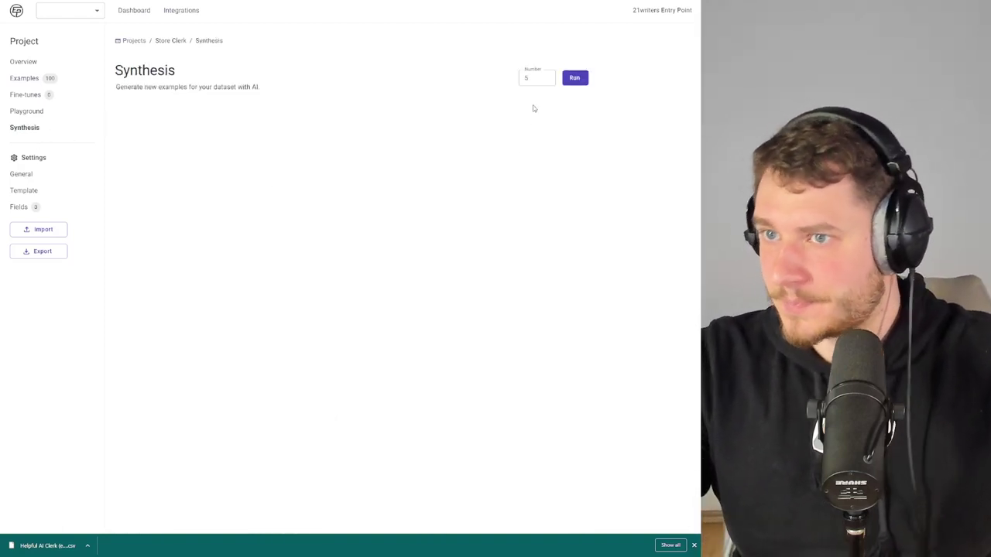
left_click(188, 12)
left_click(165, 203)
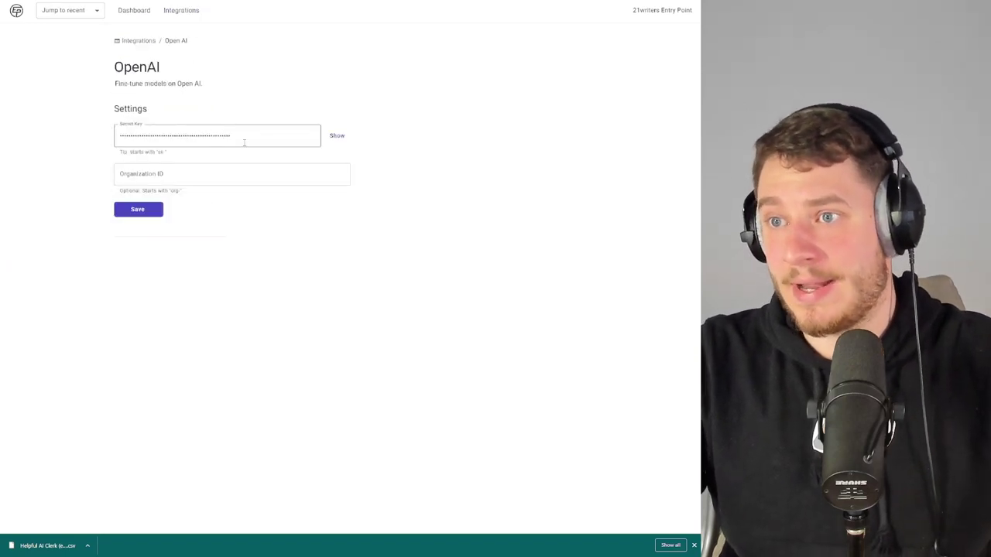
left_click(136, 10)
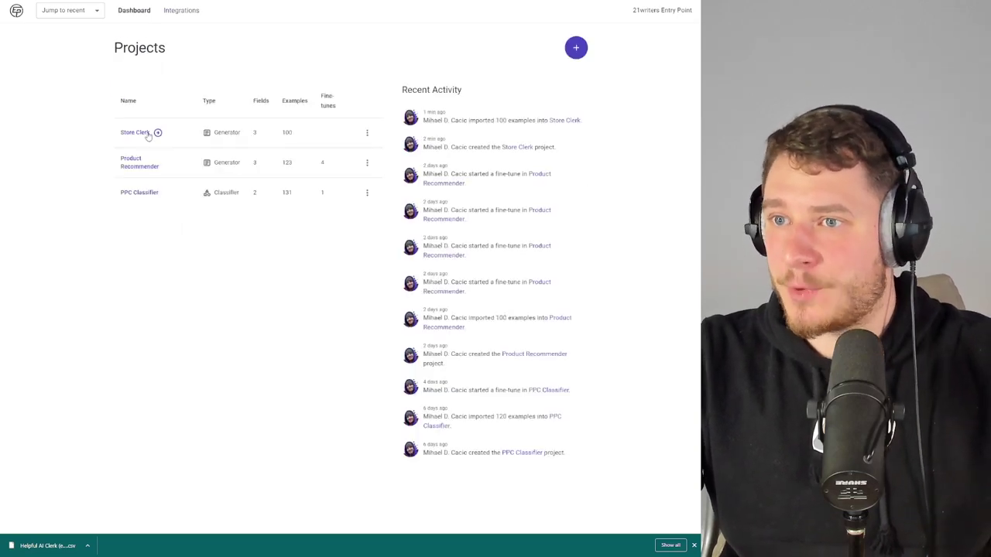
left_click(136, 133)
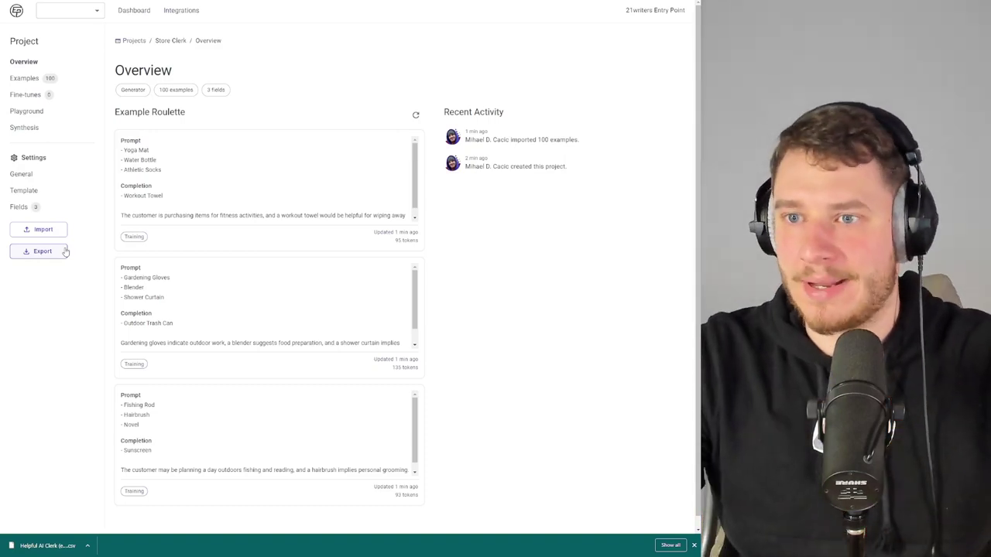
left_click(29, 99)
Set the Synthesis number to 5 and run the generation.
left_click(24, 128)
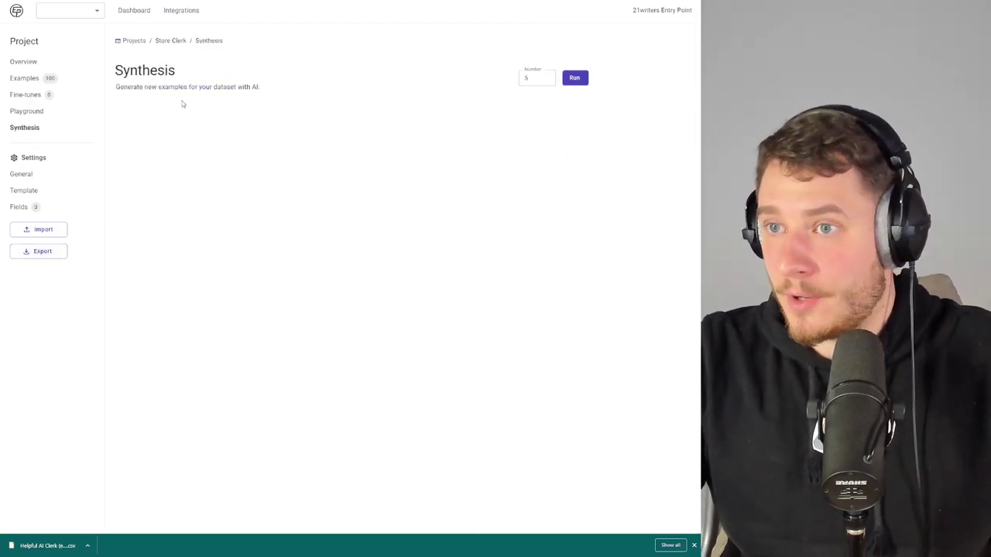
left_click(522, 78)
type("5")
key("Return")
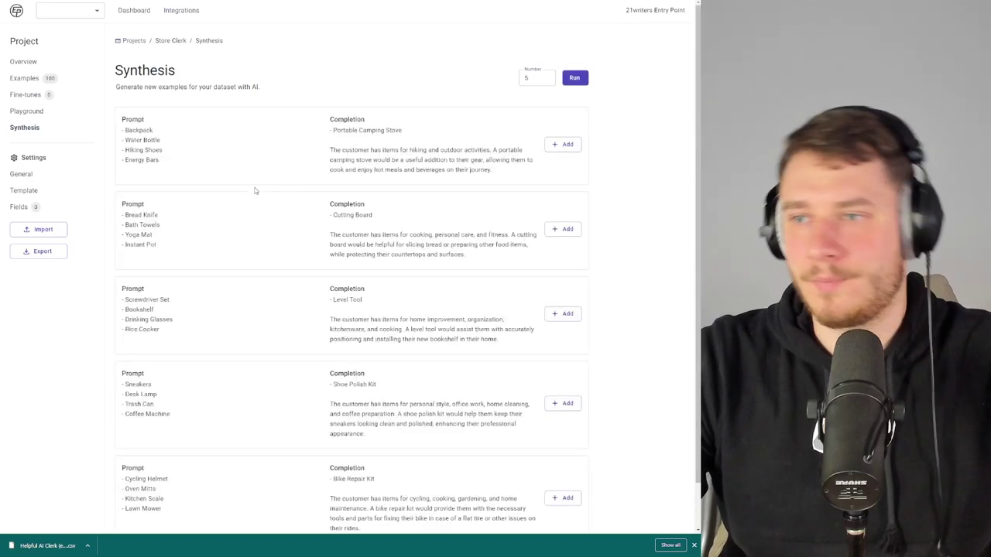
Review the five generated examples, such as Portable Camping Stove and Cutting Board.
scroll(217, 390, "down", 1)
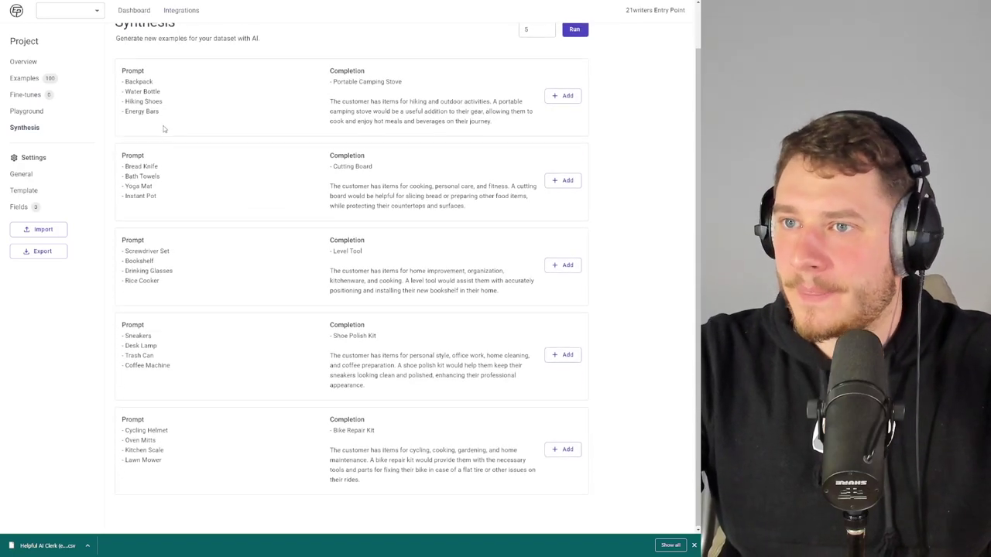
scroll(148, 124, "up", 1)
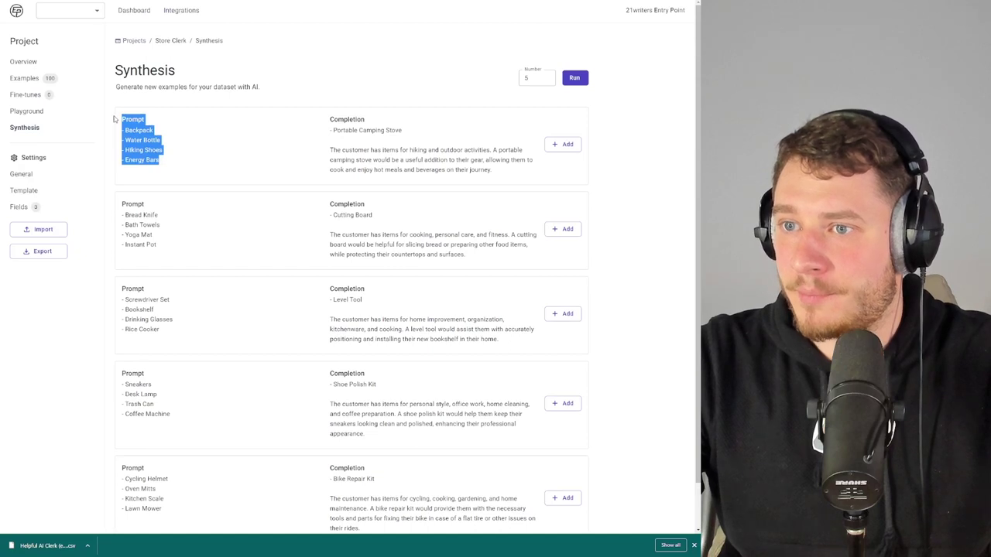
left_click(180, 180)
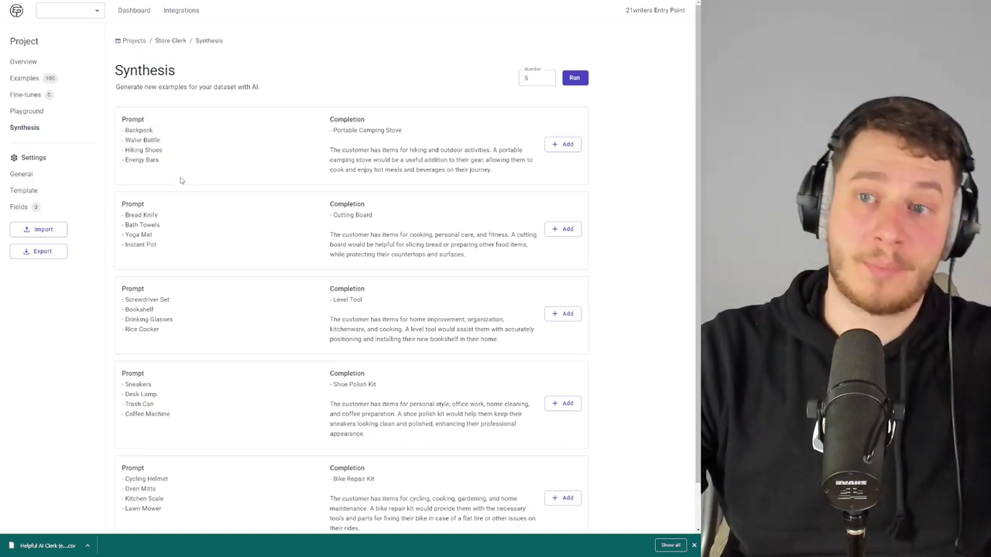
left_click_drag(221, 158, 424, 168)
left_click(425, 169)
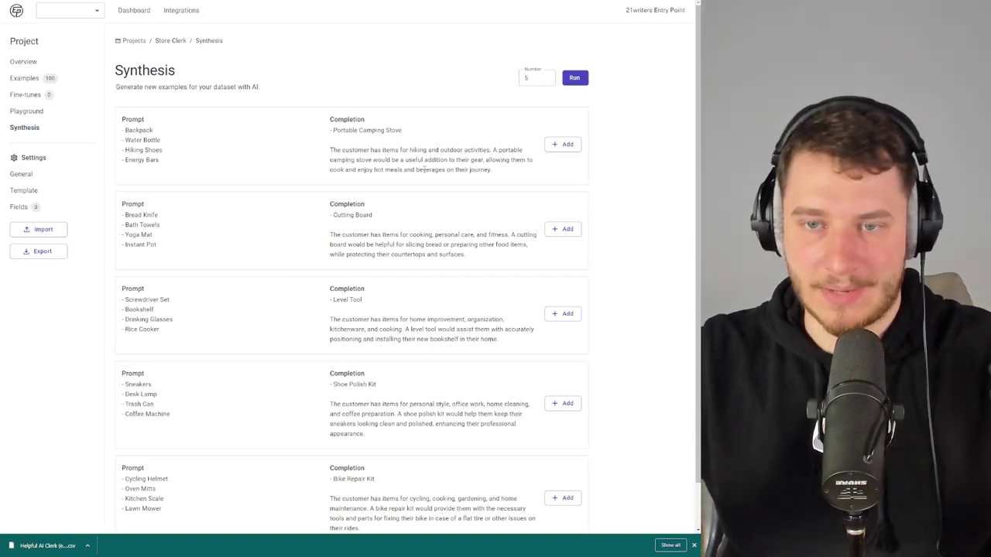
scroll(331, 248, "down", 1)
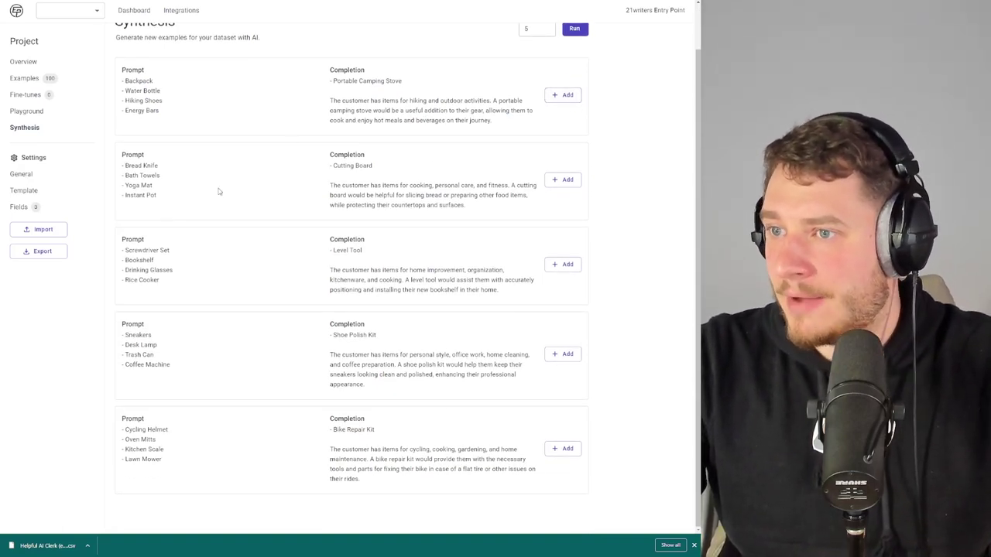
Add the Cutting Board, Shoe Polish Kit and Level Tool suggestions as Training examples.
left_click(561, 181)
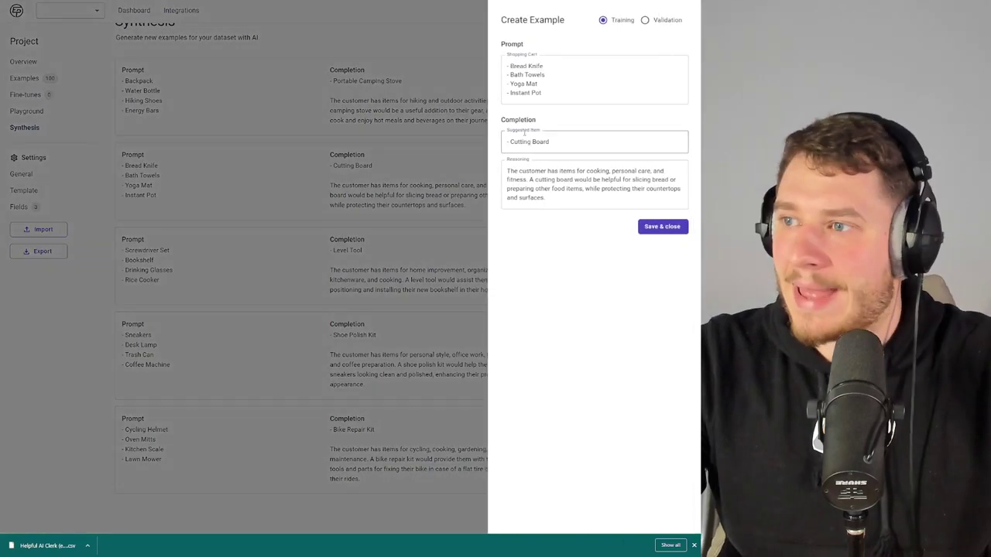
left_click(657, 226)
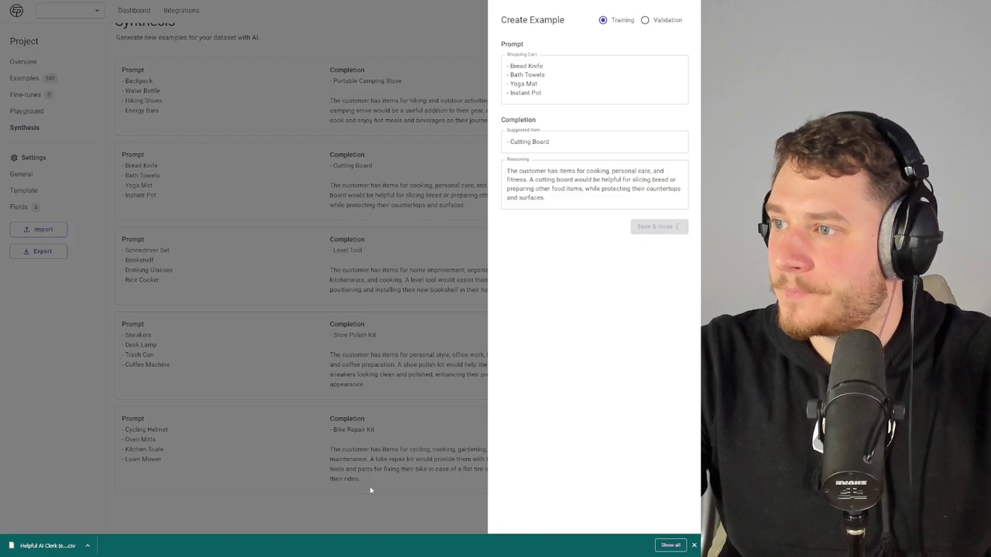
left_click(568, 354)
left_click(658, 226)
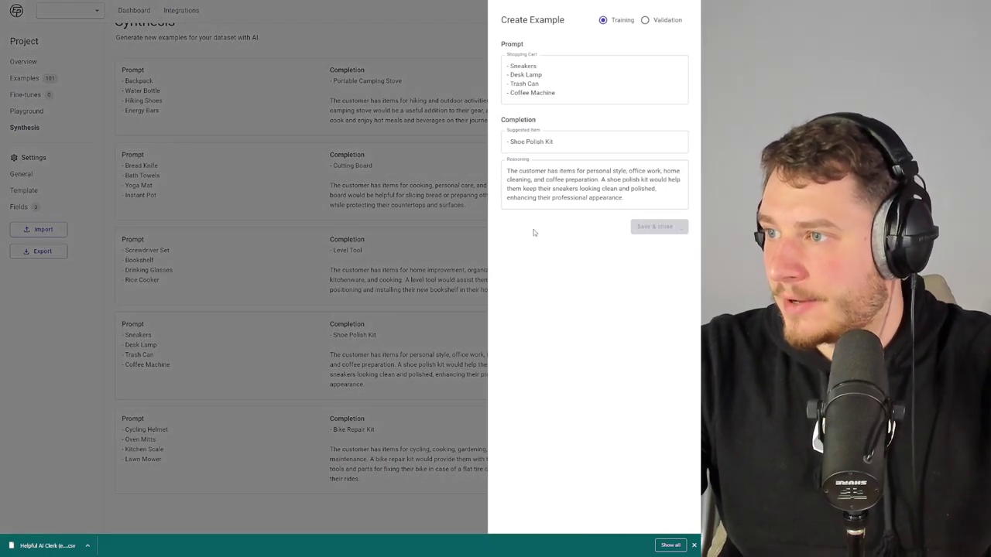
left_click(568, 264)
left_click(656, 226)
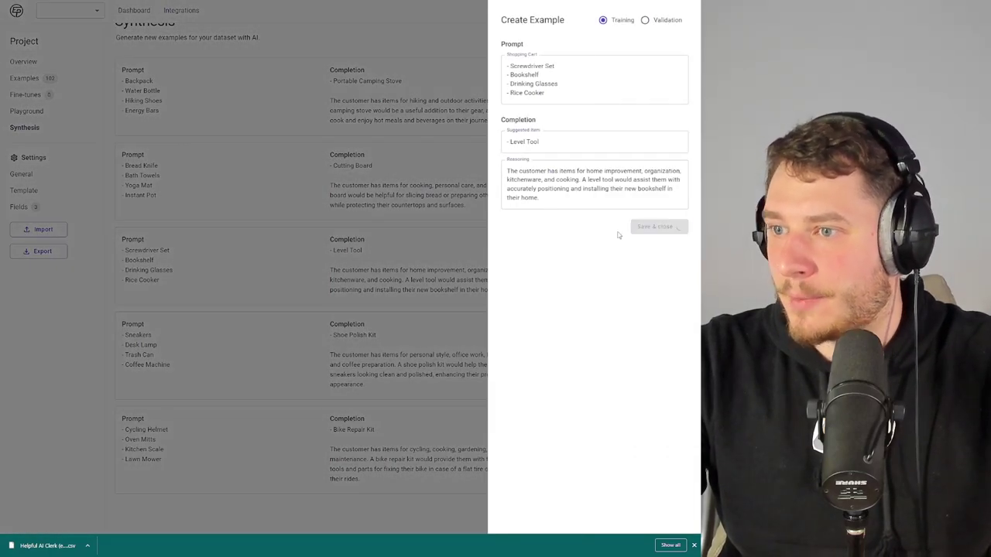
scroll(295, 340, "up", 1)
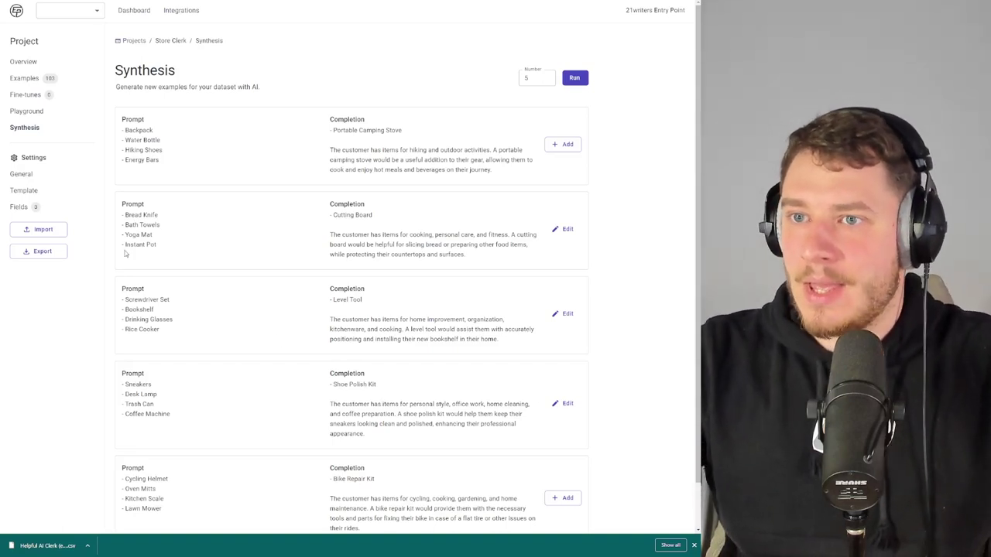
scroll(227, 225, "down", 1)
scroll(227, 225, "up", 1)
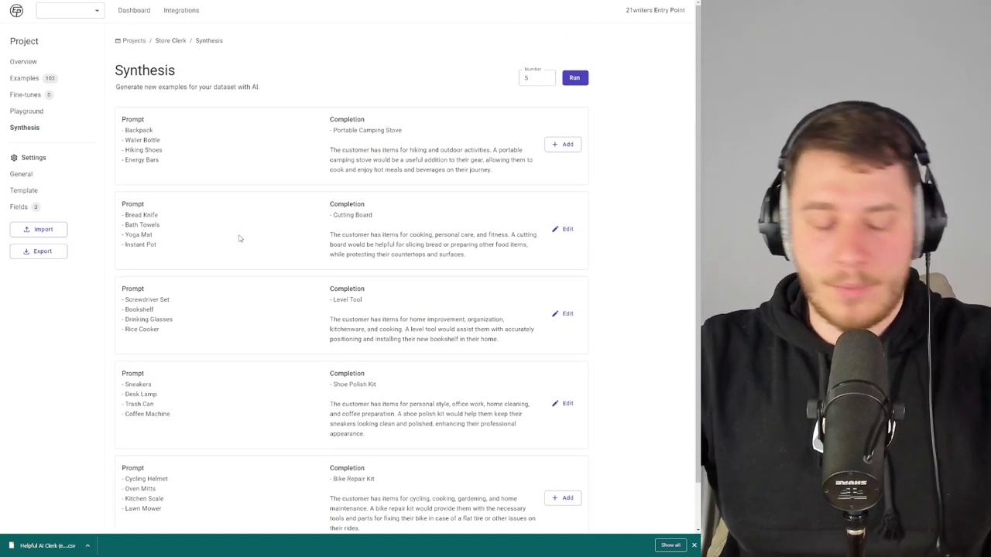
Start a new fine-tune in the project's Fine-tunes with OpenAI as the platform.
left_click(34, 80)
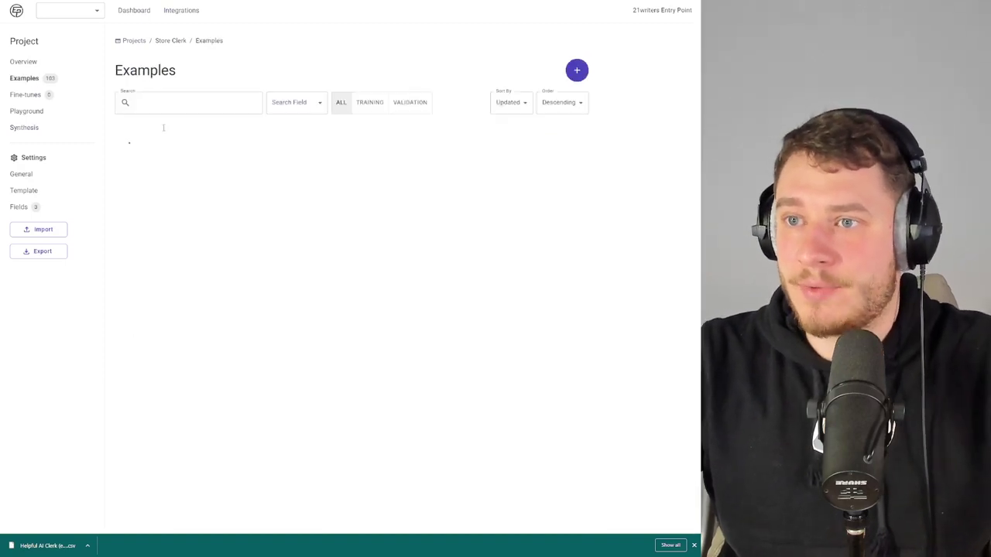
left_click(32, 127)
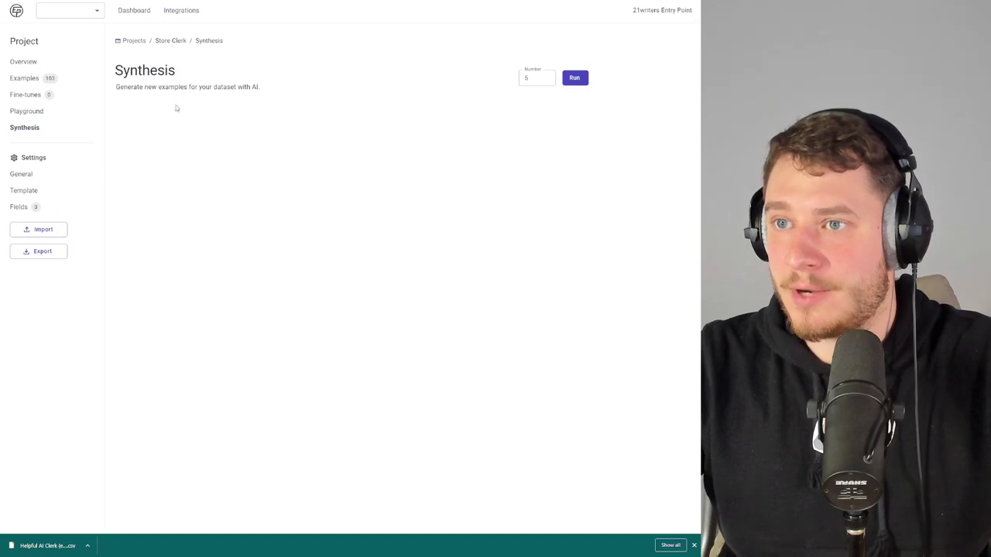
left_click(34, 96)
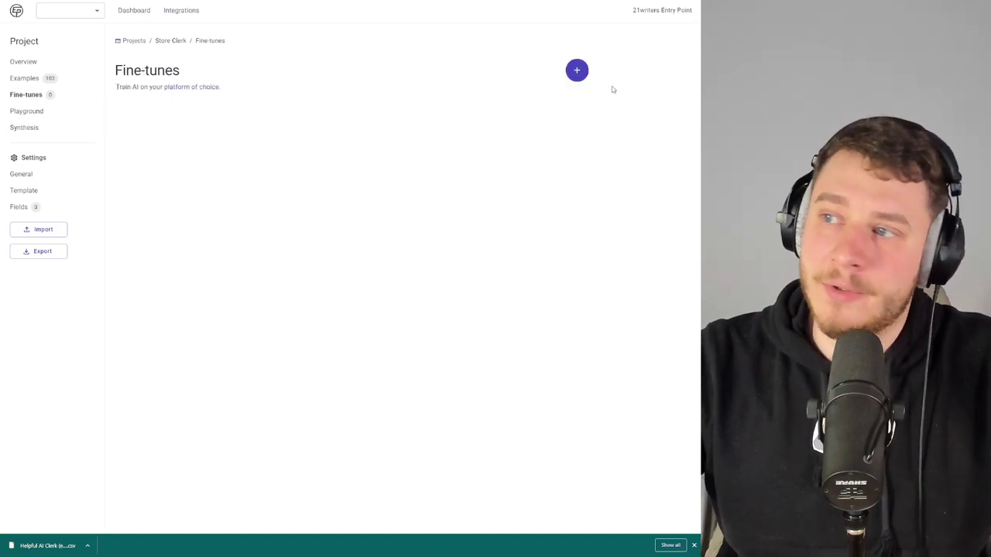
left_click(580, 78)
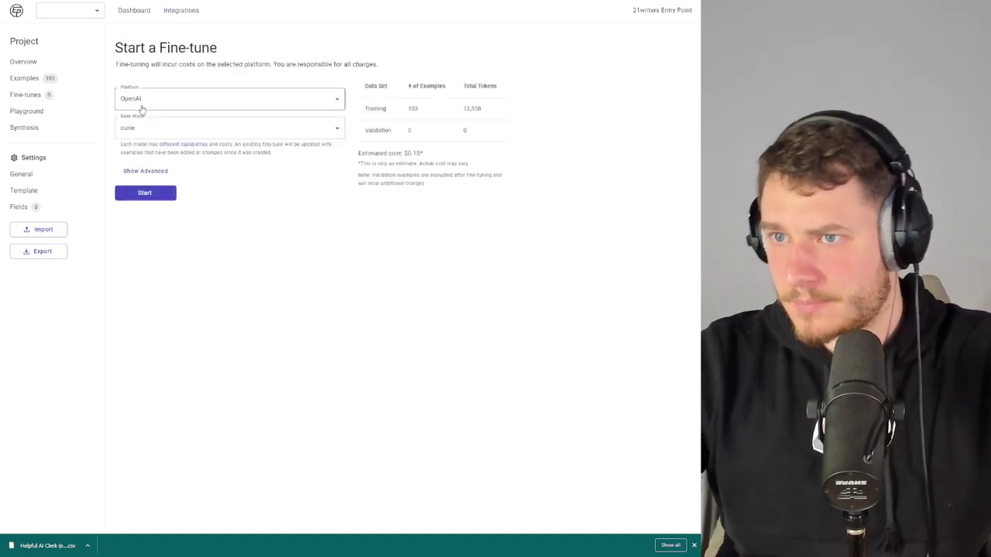
left_click(143, 106)
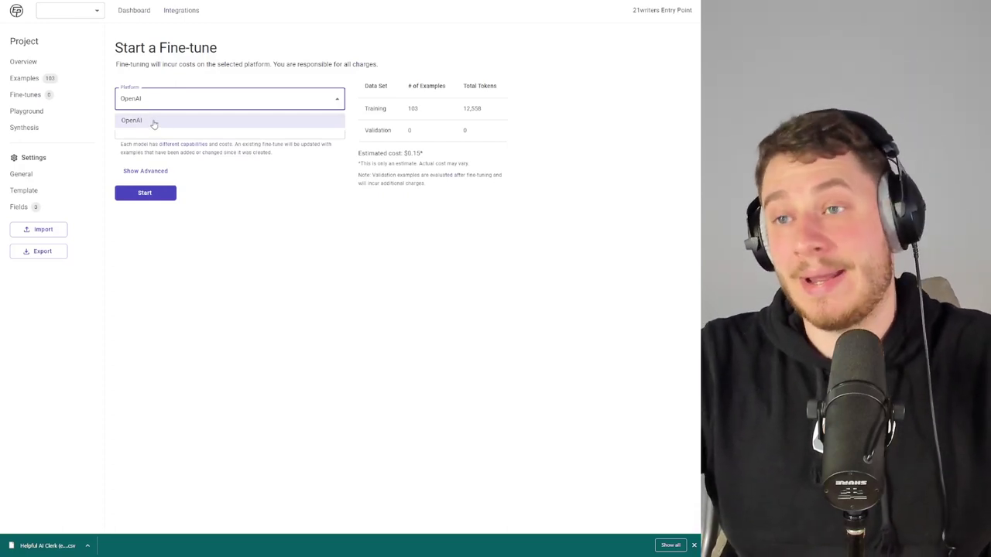
left_click(154, 122)
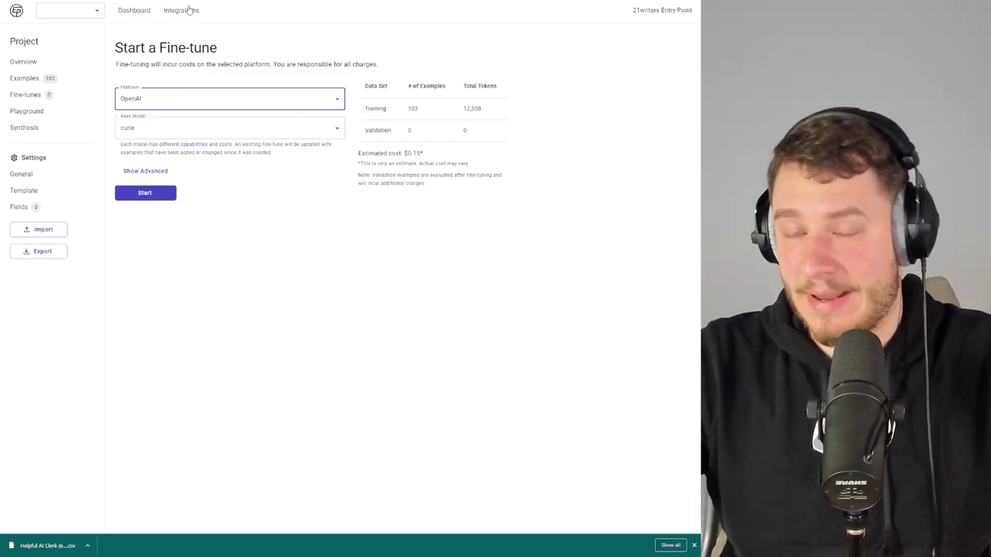
left_click(162, 137)
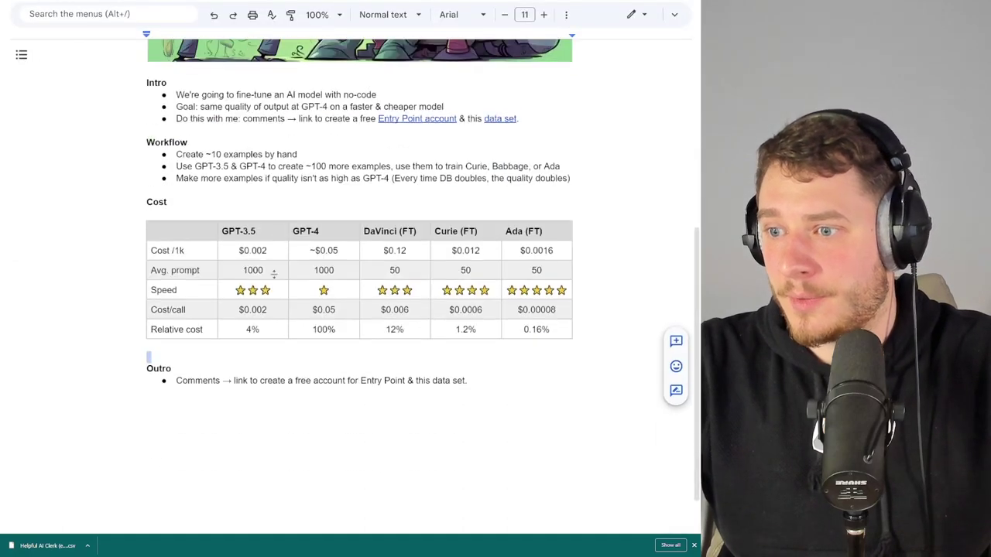
scroll(273, 272, "down", 1)
left_click_drag(450, 238, 496, 236)
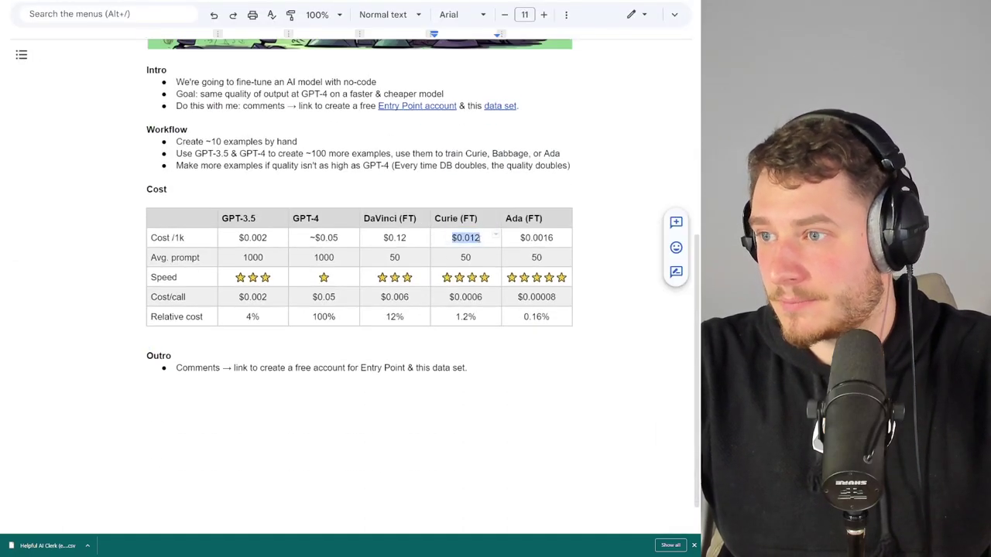
left_click_drag(409, 238, 382, 238)
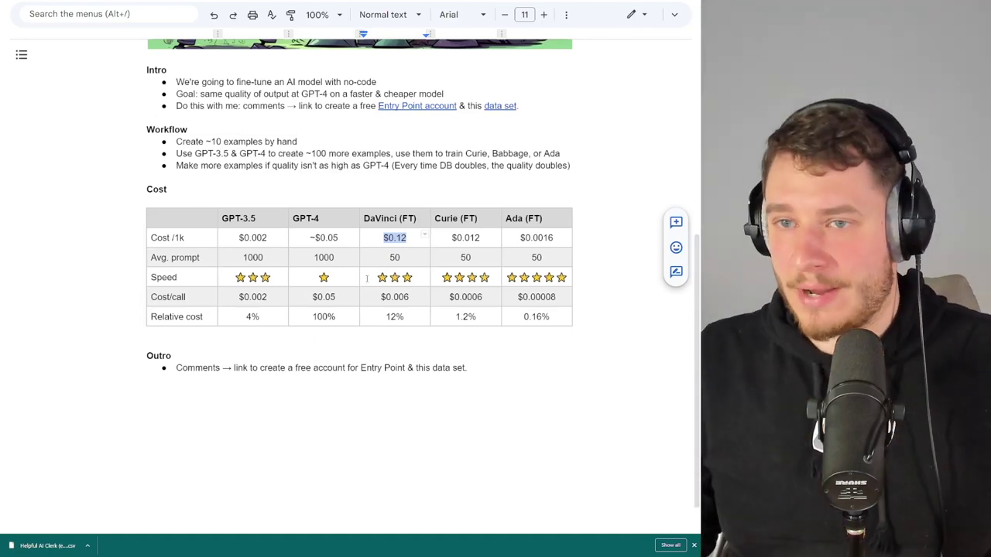
double_click(394, 257)
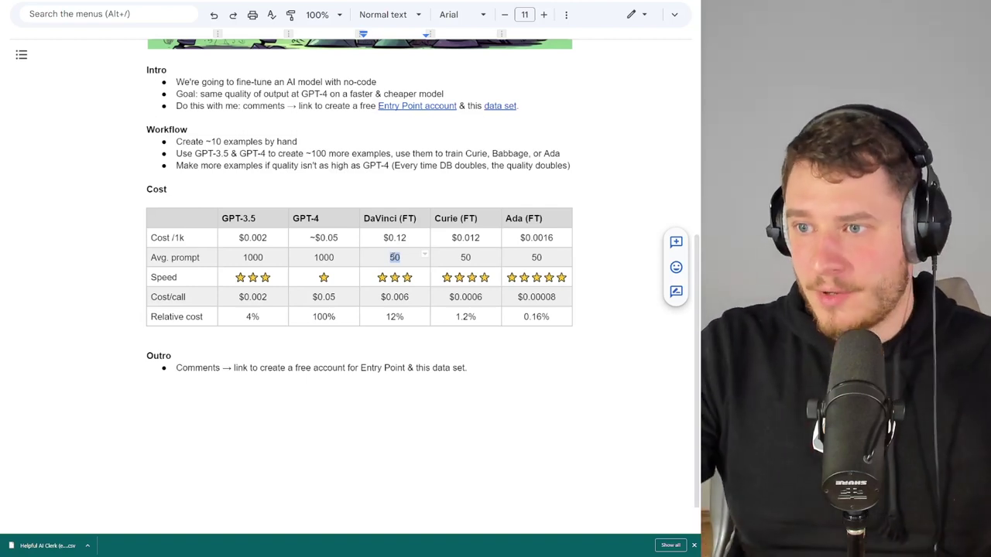
left_click_drag(242, 207, 354, 215)
left_click(319, 316)
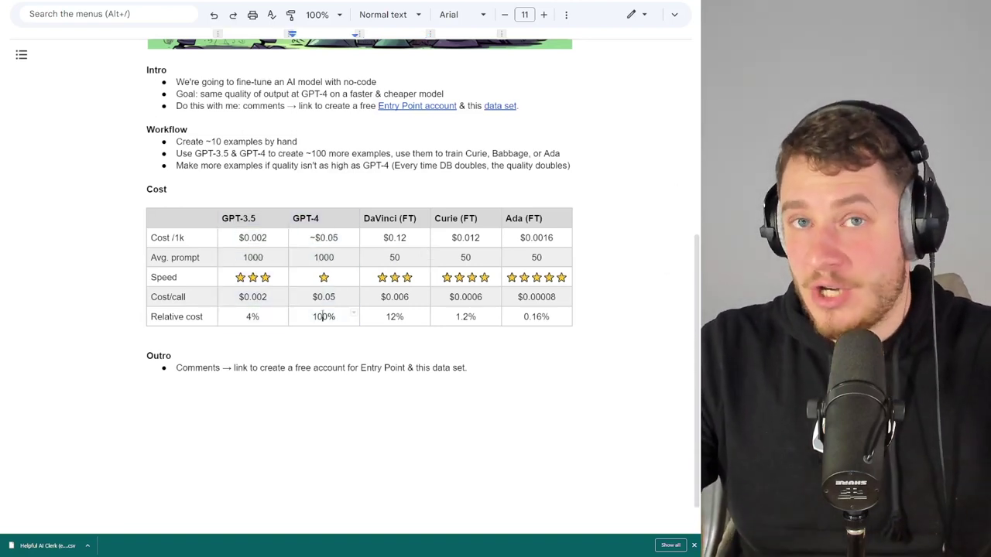
left_click_drag(241, 257, 322, 257)
left_click(318, 257)
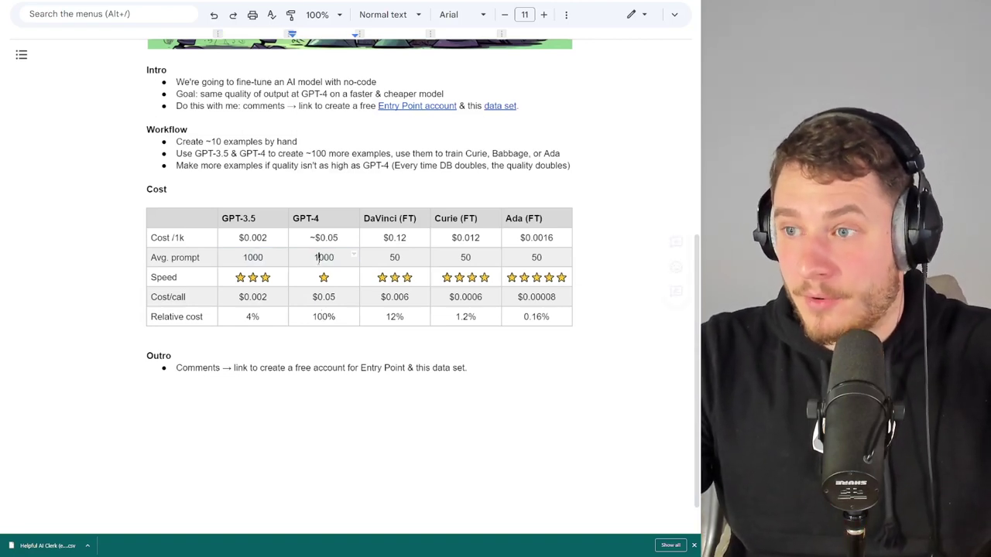
double_click(317, 257)
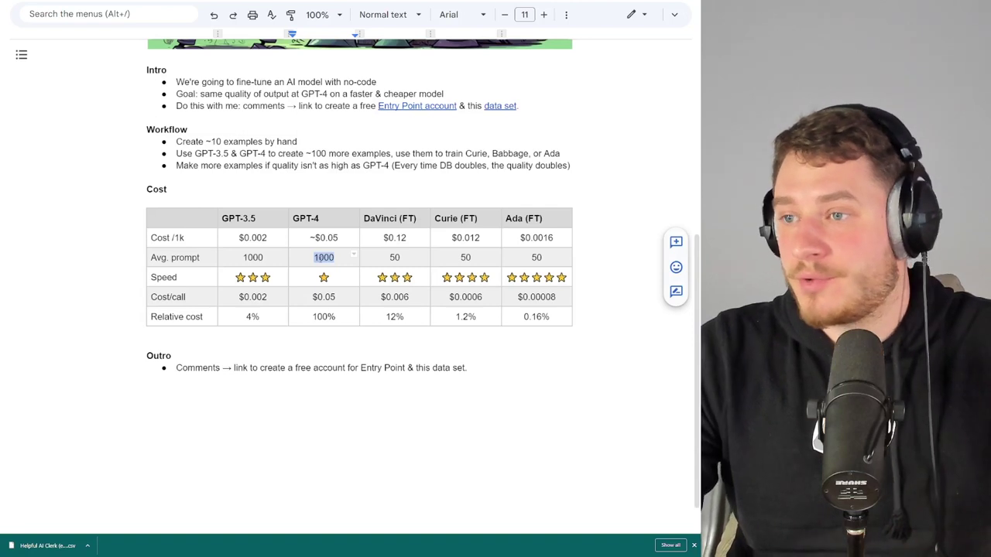
double_click(395, 257)
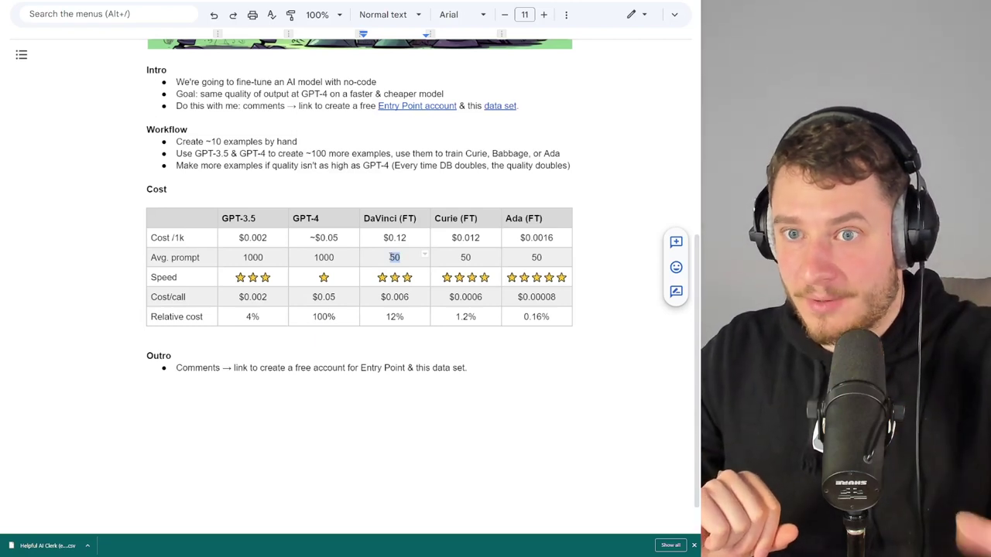
left_click(390, 258)
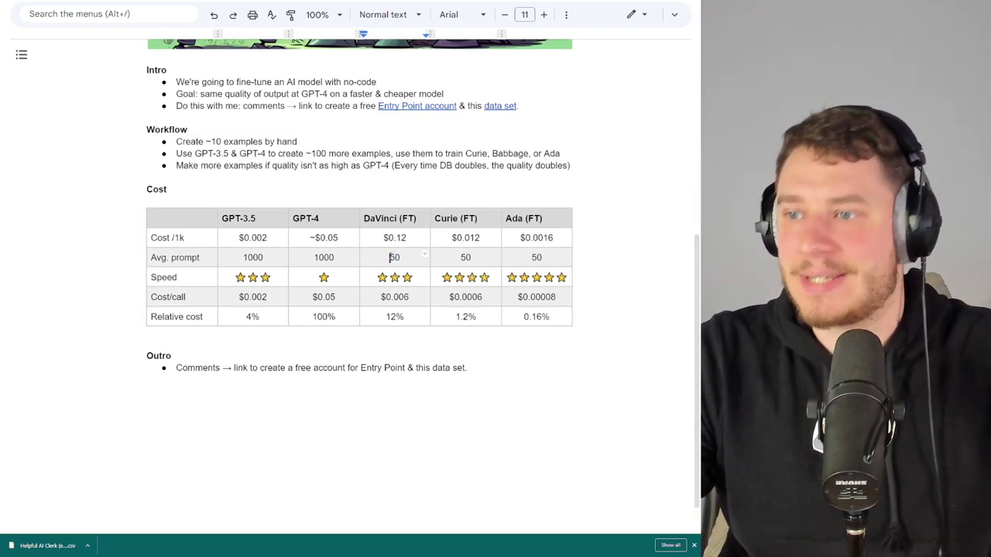
left_click_drag(372, 316, 534, 317)
left_click(524, 317)
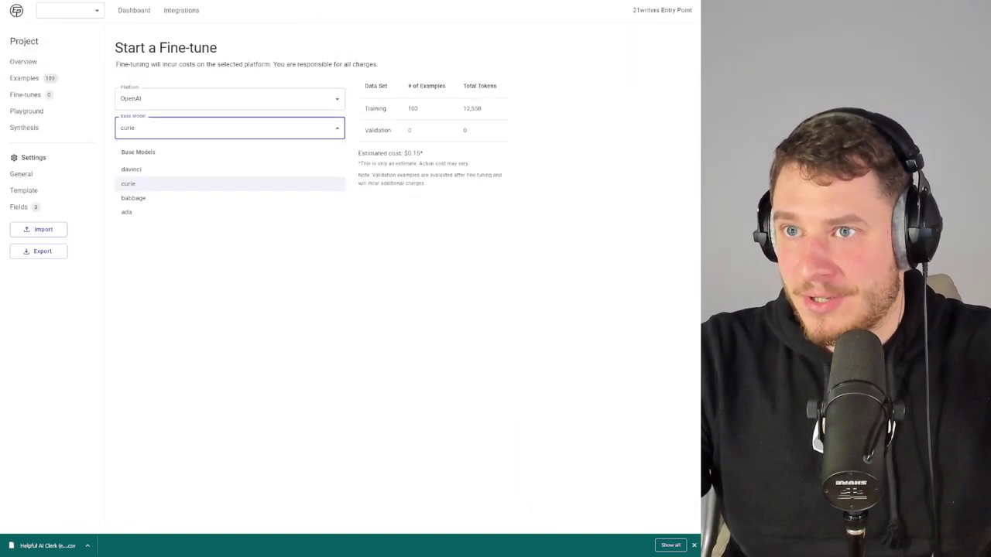
Keep curie and review its $0.15 cost, 103 training examples and 12,558 tokens.
left_click(162, 186)
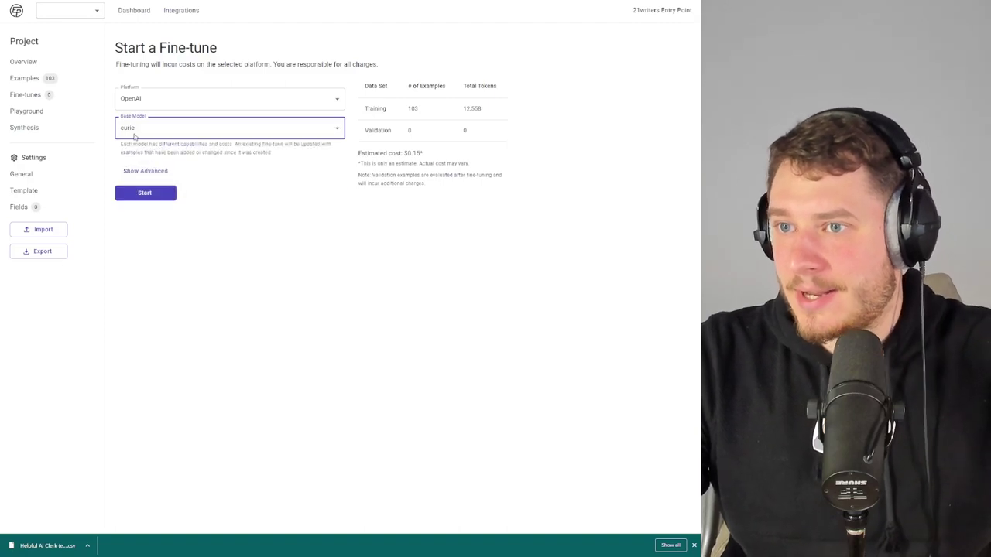
left_click_drag(403, 154, 424, 153)
left_click(410, 156)
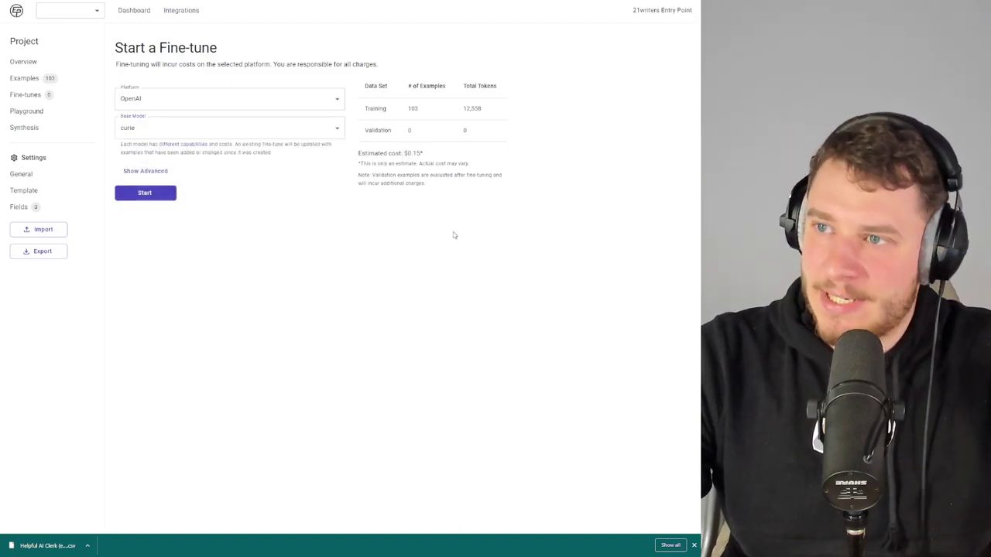
left_click_drag(360, 153, 427, 167)
left_click(387, 127)
left_click_drag(365, 108, 426, 119)
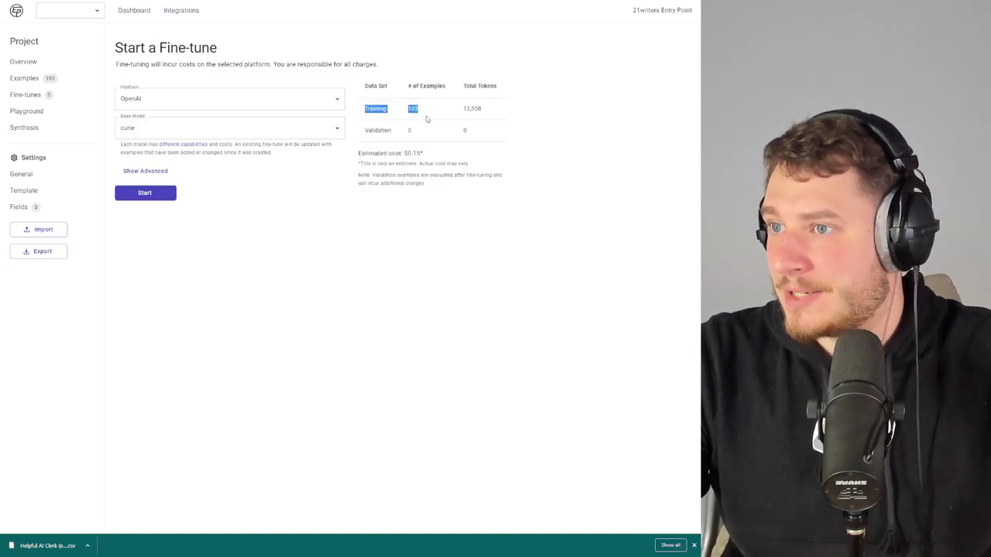
left_click(426, 119)
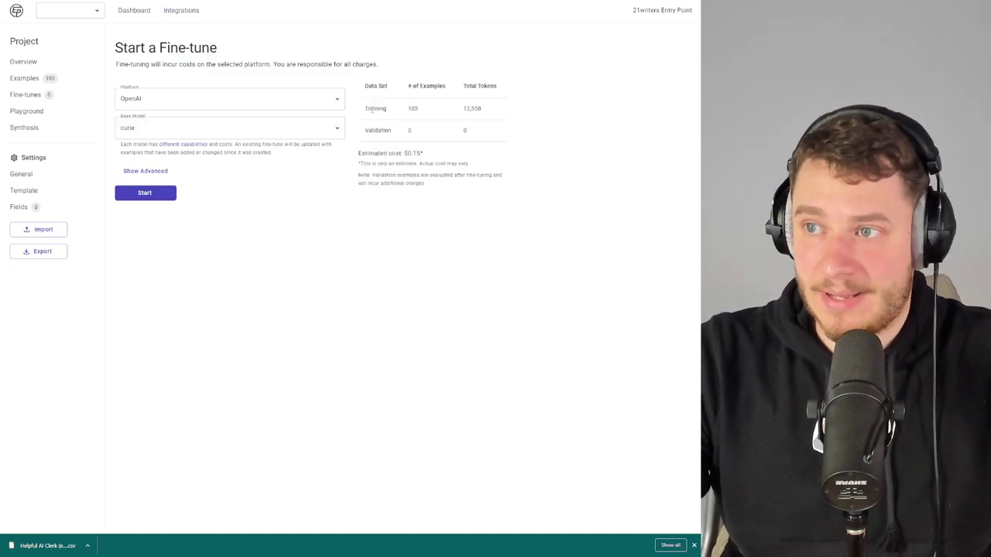
double_click(486, 112)
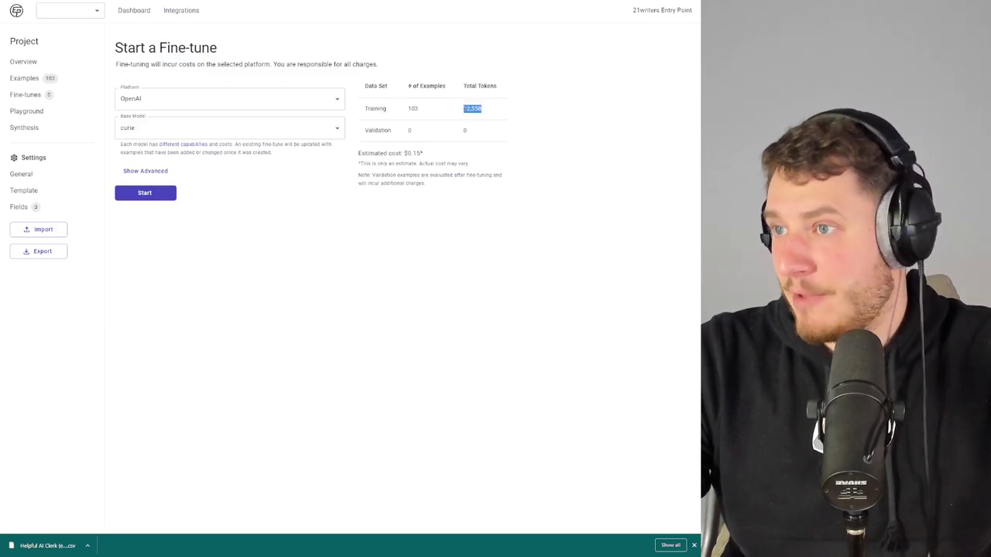
left_click(480, 148)
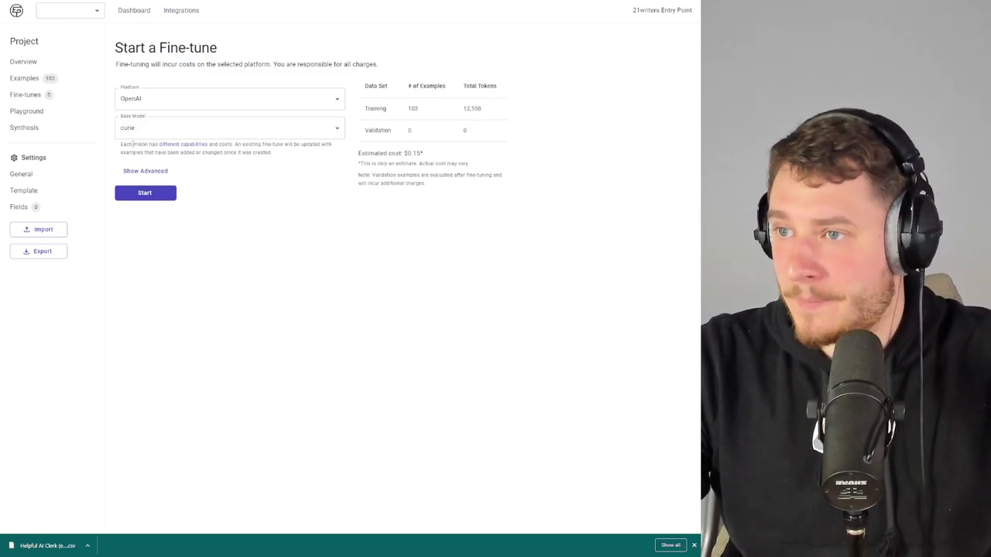
Compare davinci ($1.51) and ada, return to curie, and start the fine-tune.
left_click(147, 130)
left_click(195, 181)
double_click(414, 154)
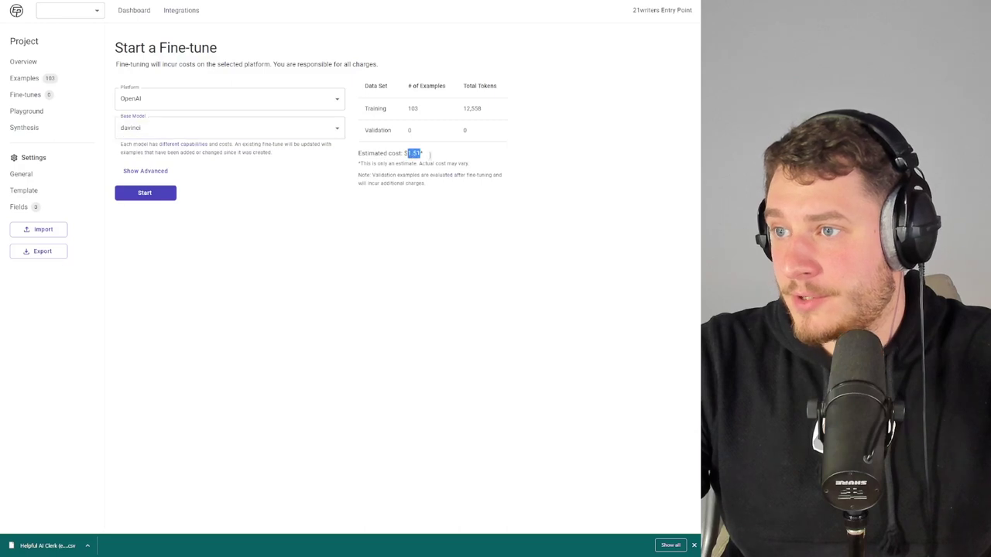
left_click(430, 154)
left_click(208, 130)
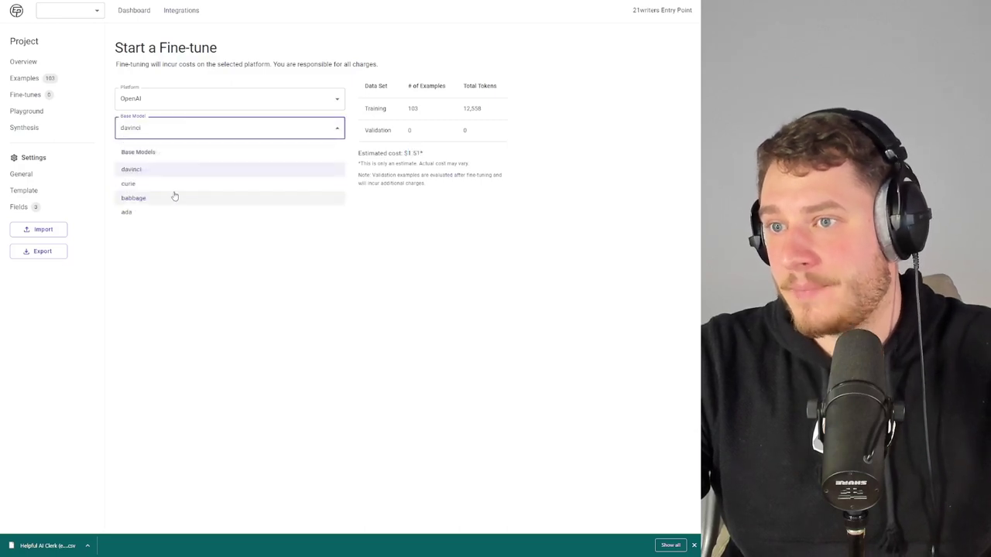
left_click(167, 211)
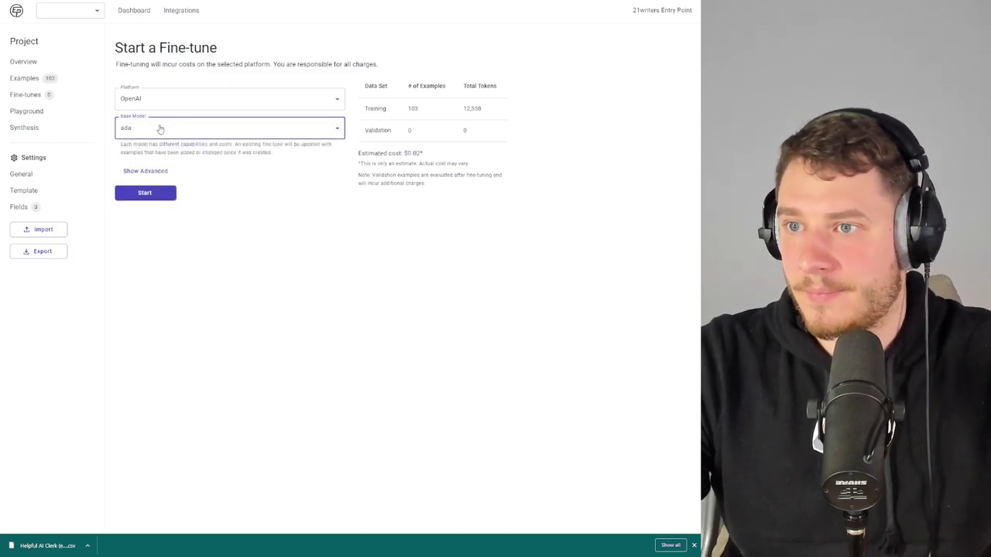
left_click(160, 130)
left_click(159, 203)
left_click(145, 171)
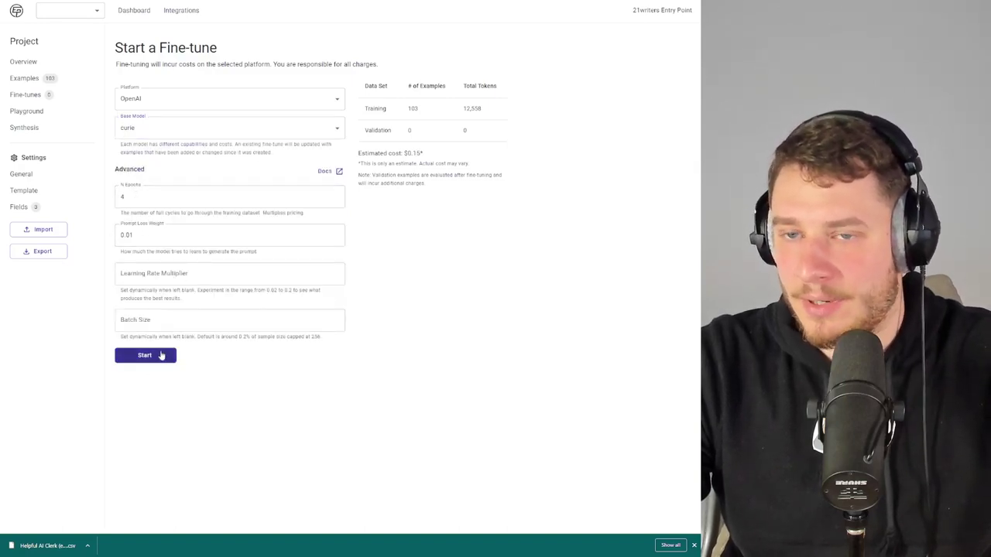
left_click(163, 357)
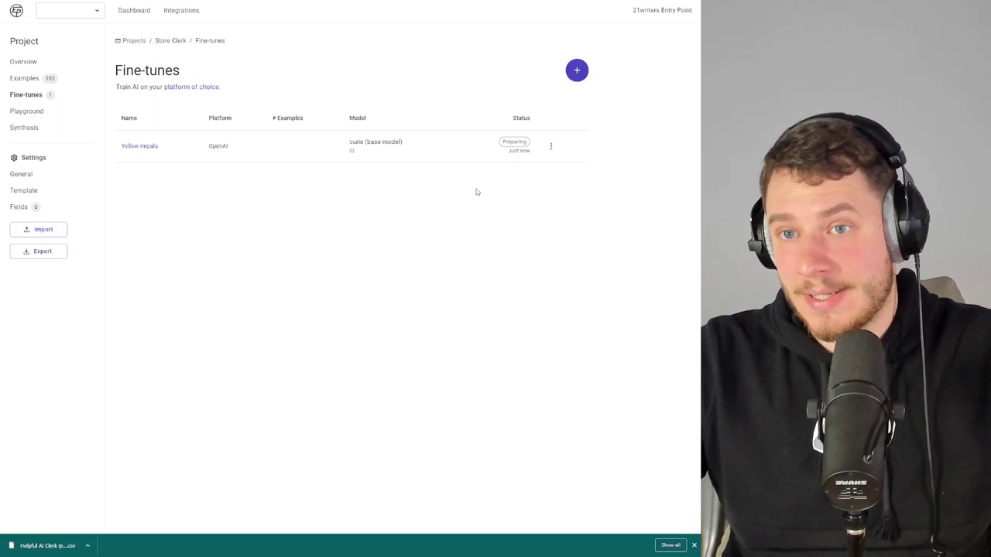
Open the Product Recommender project's fine-tuned ada model in the OpenAI Playground.
left_click(17, 11)
left_click(140, 165)
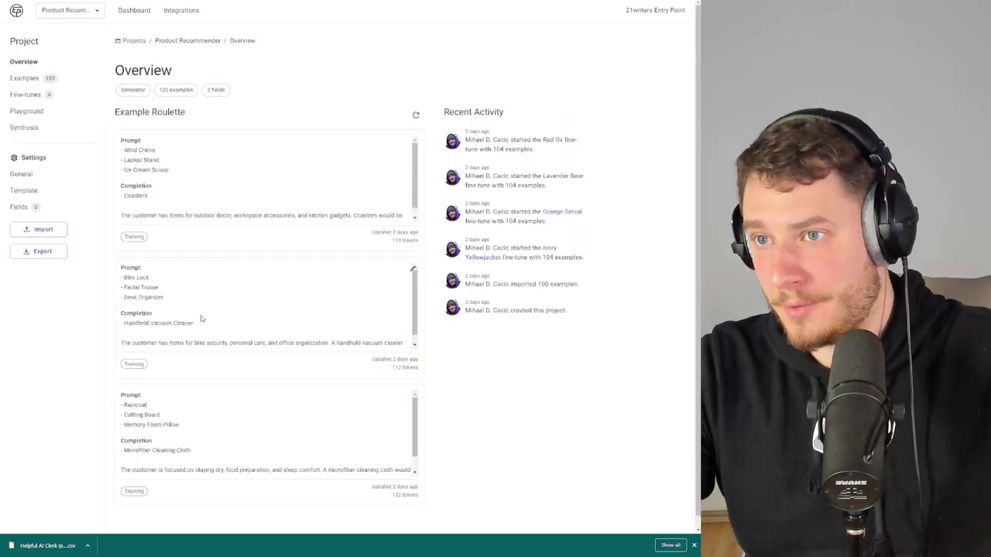
left_click(35, 96)
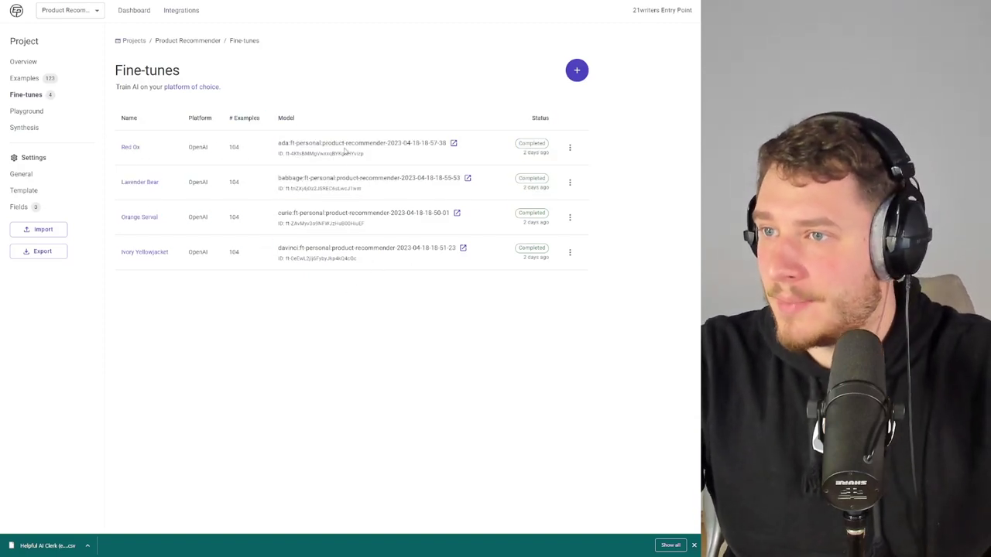
left_click(454, 143)
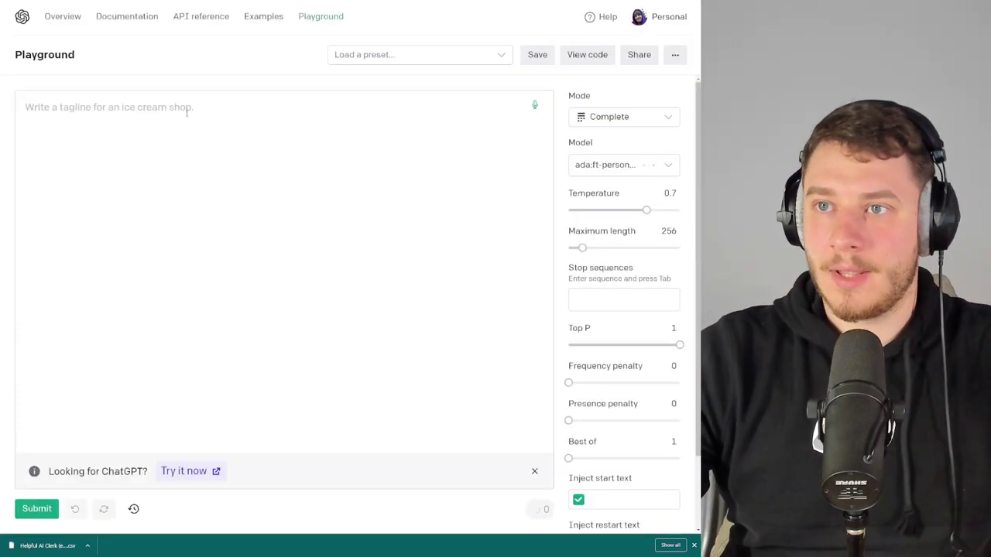
Enter the prompt '- weasel - bucket - bowling ball' followed by a ### line.
double_click(48, 52)
left_click(132, 157)
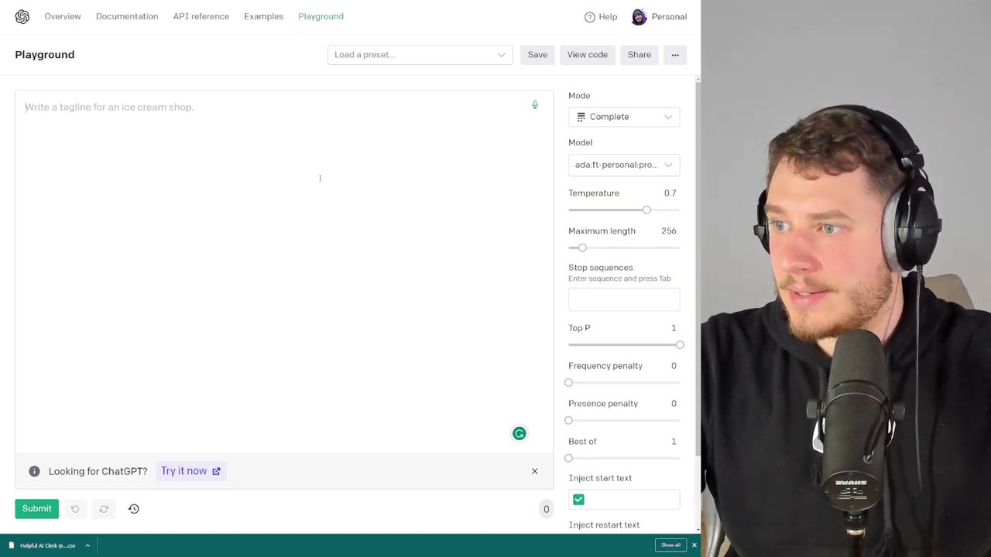
type("-")
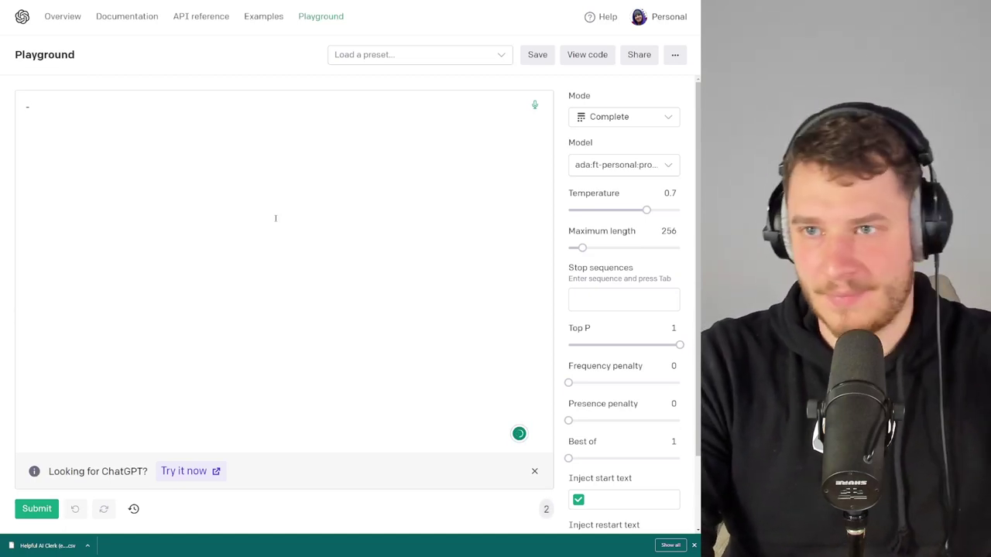
type(" weasel")
type(" - bucket - ")
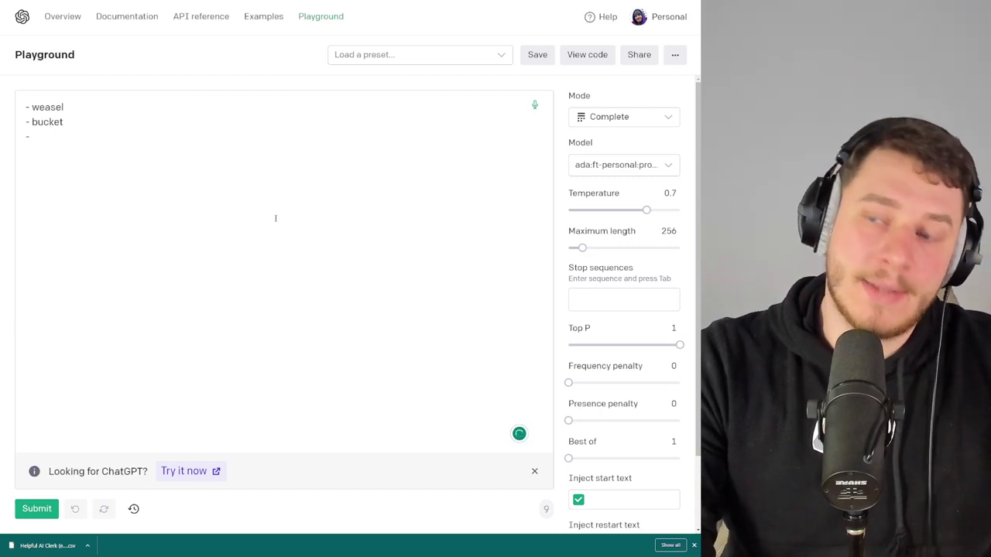
type("bo")
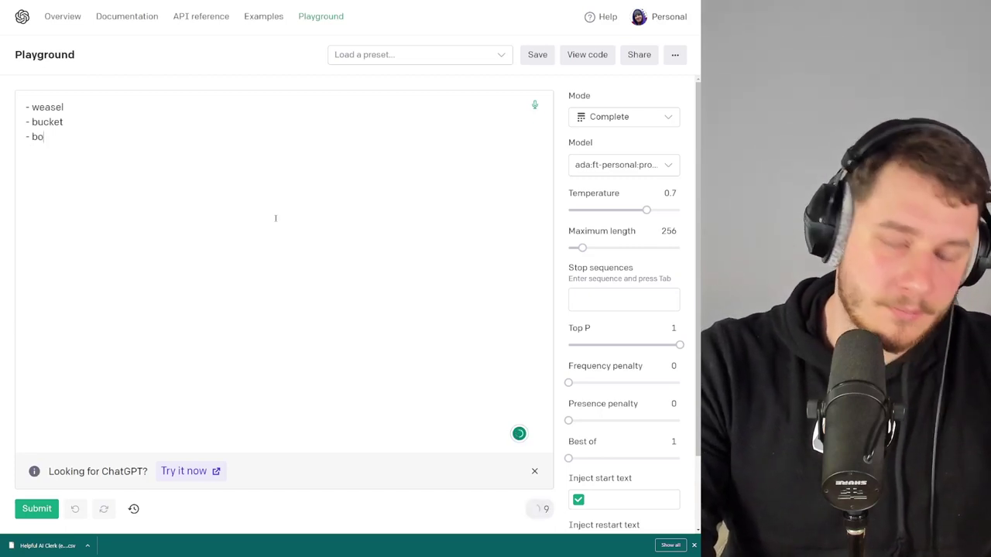
type("wling ball")
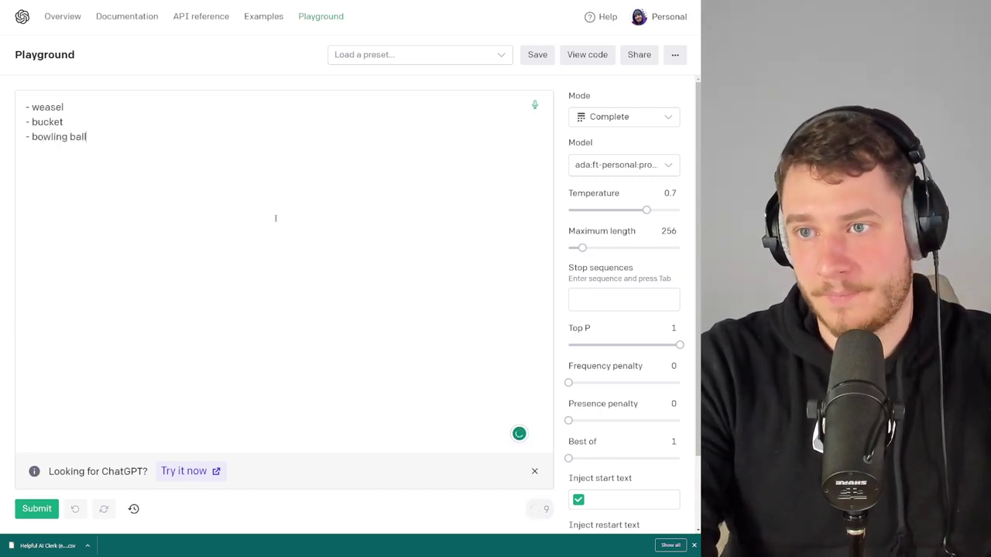
key("Return")
key("Return")
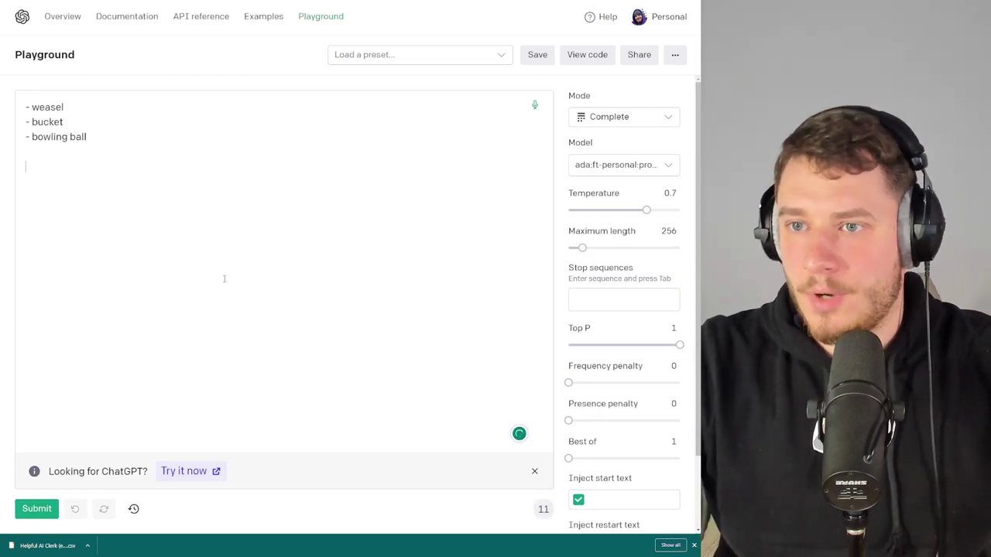
type("###")
double_click(61, 169)
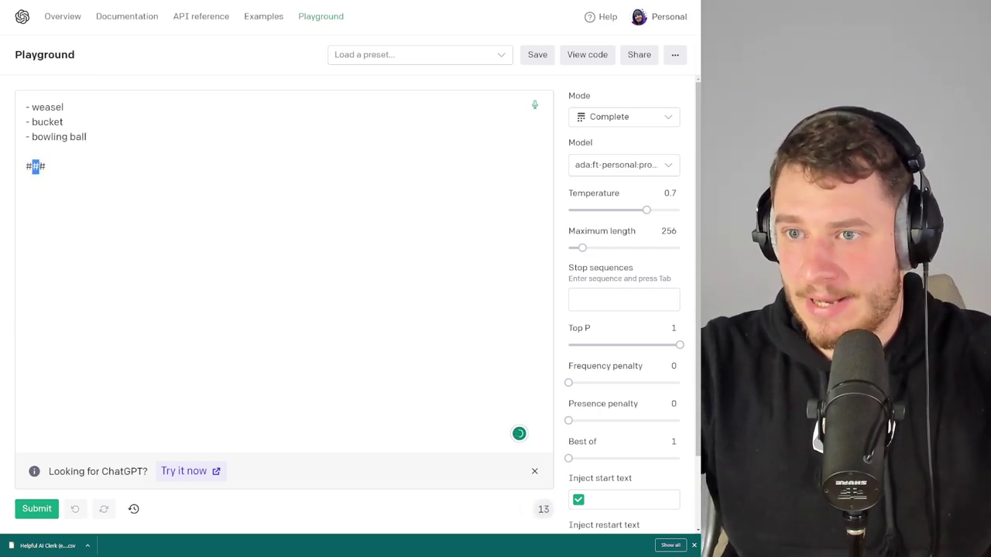
left_click(62, 185)
Leave the stop sequence empty and submit the prompt for completion.
left_click(627, 301)
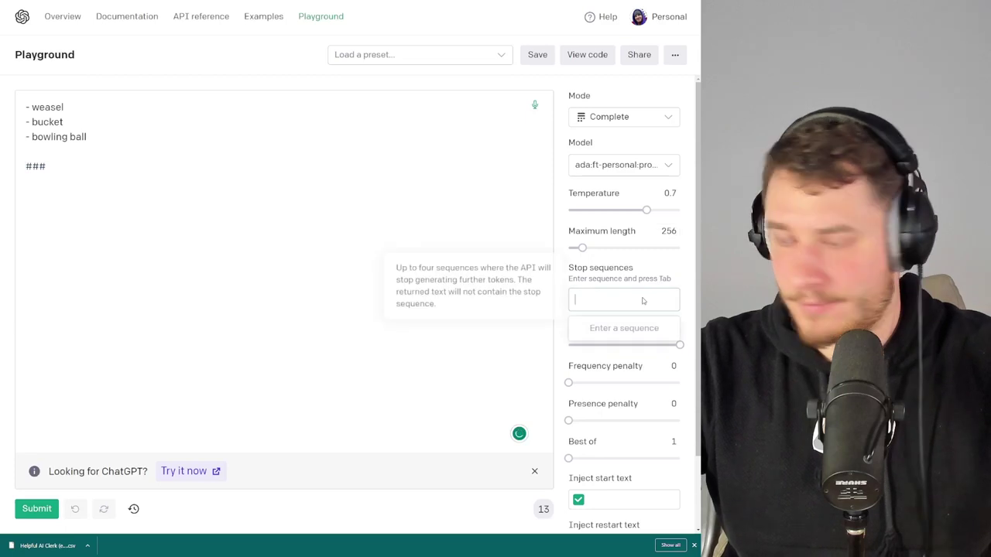
type("###")
key("BackSpace")
key("BackSpace")
key("BackSpace")
left_click(383, 248)
key("ctrl+Return")
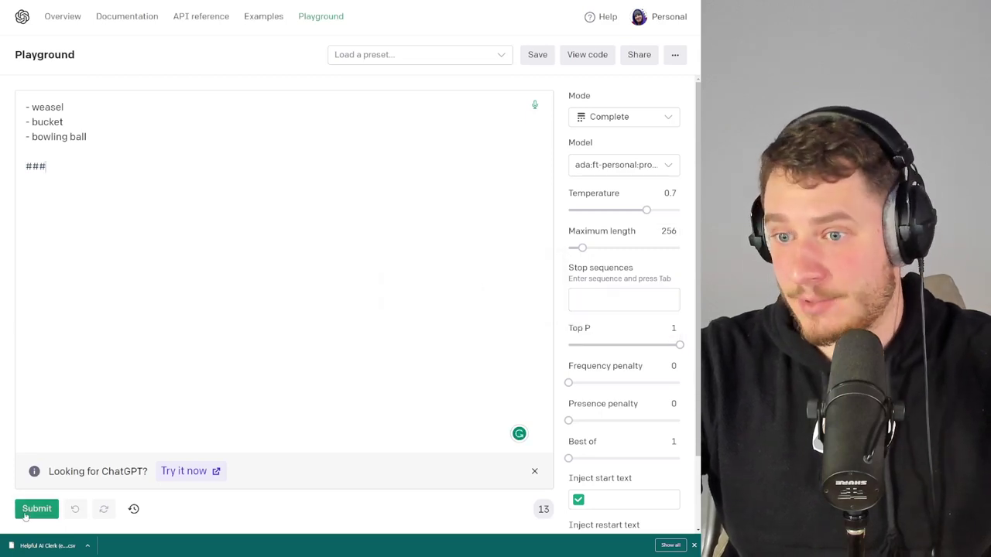